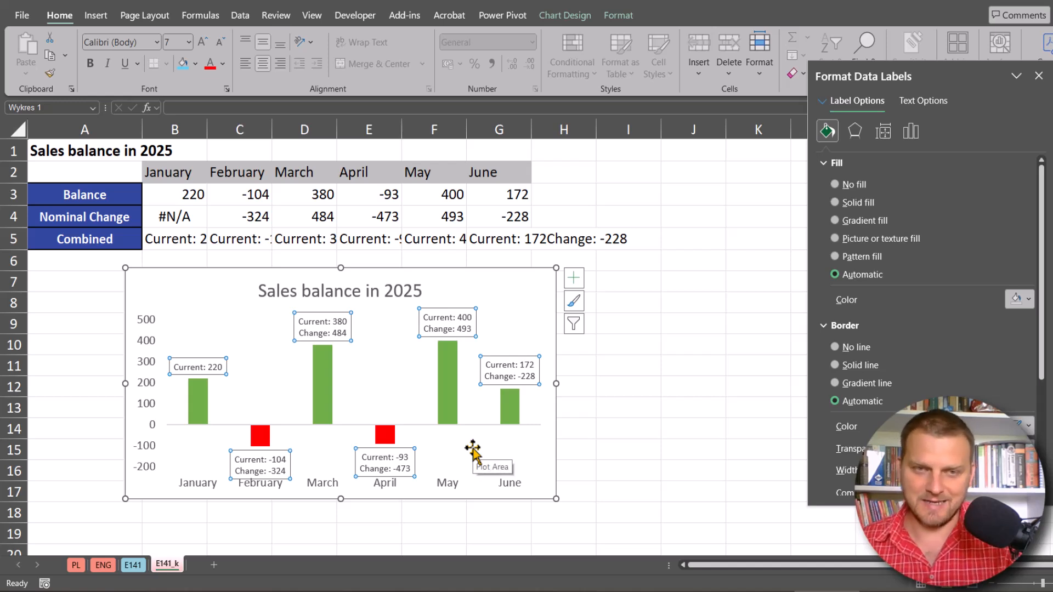
On sheet E141, insert a 2-D clustered column chart from A2:G3 and move it beneath the Balance row, closer to column A.
{"action": "left_click", "coordinate": [136, 567]}
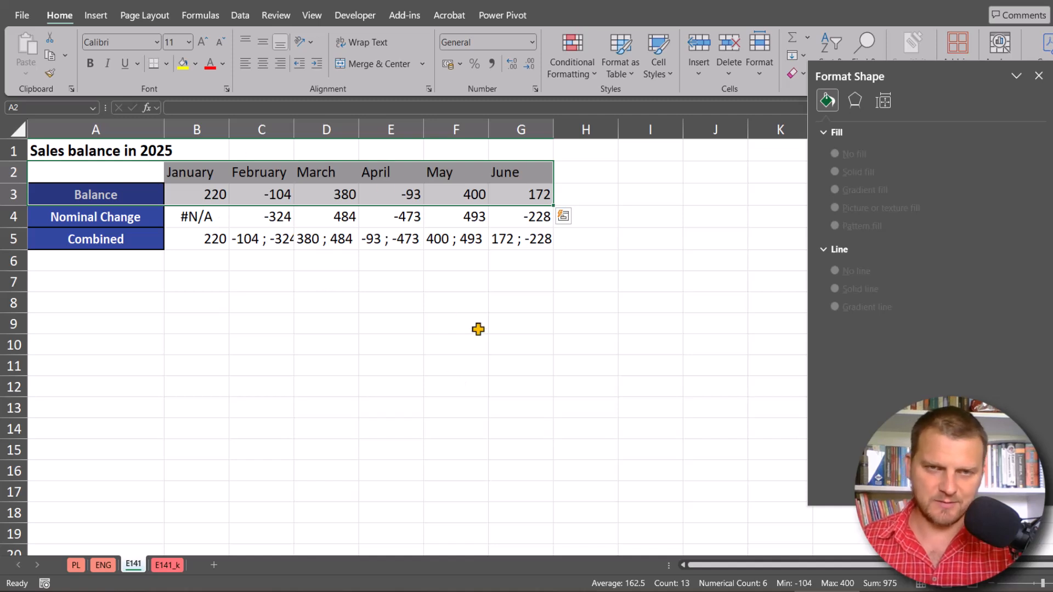
{"action": "left_click_drag", "start_coordinate": [132, 170], "coordinate": [531, 195]}
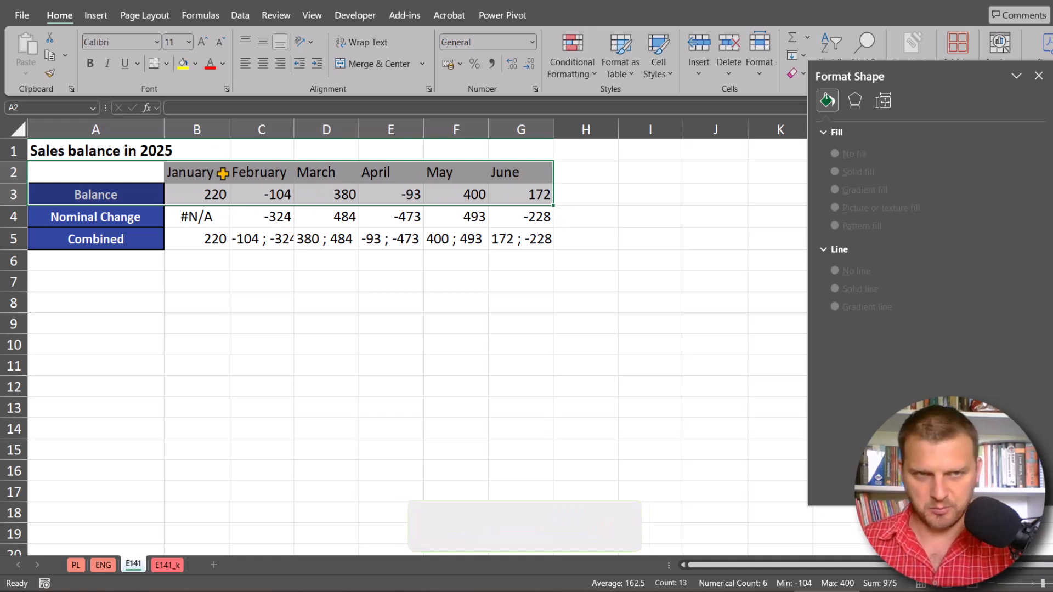
{"action": "left_click", "coordinate": [95, 15]}
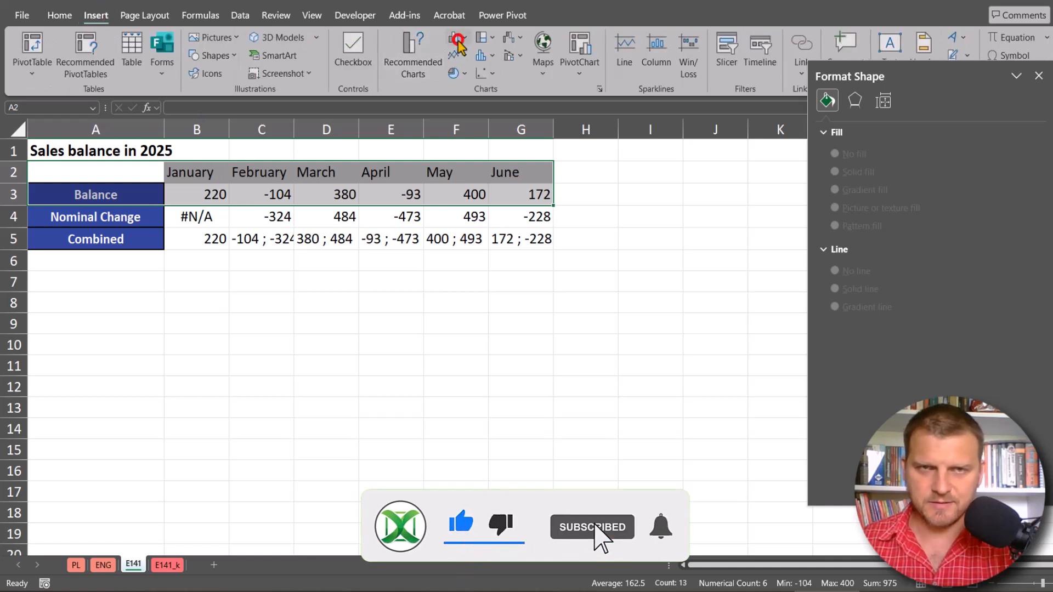
{"action": "left_click", "coordinate": [458, 37]}
{"action": "left_click", "coordinate": [466, 87]}
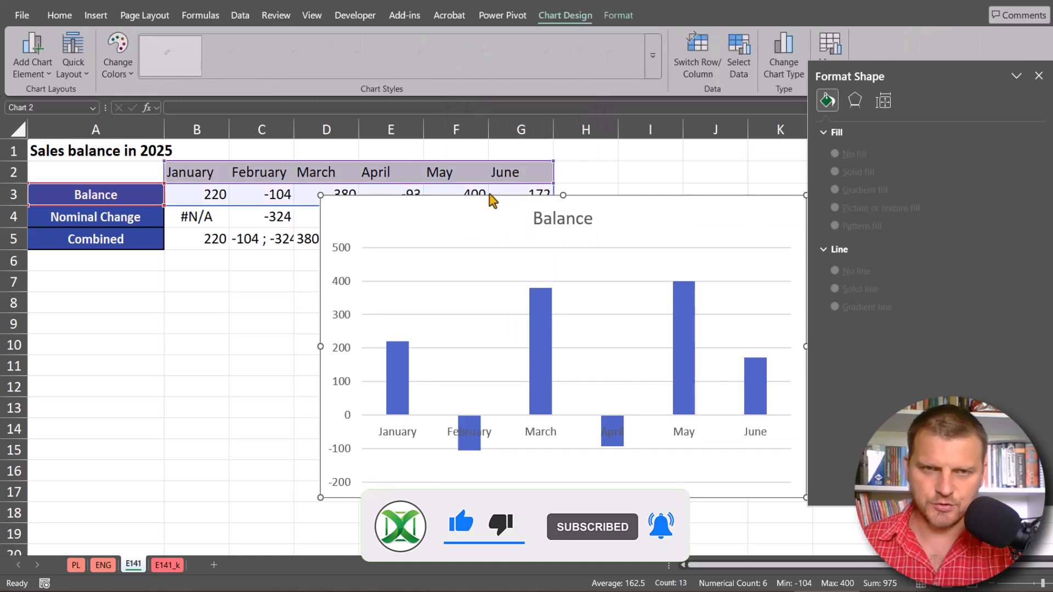
{"action": "left_click_drag", "start_coordinate": [470, 219], "coordinate": [308, 225]}
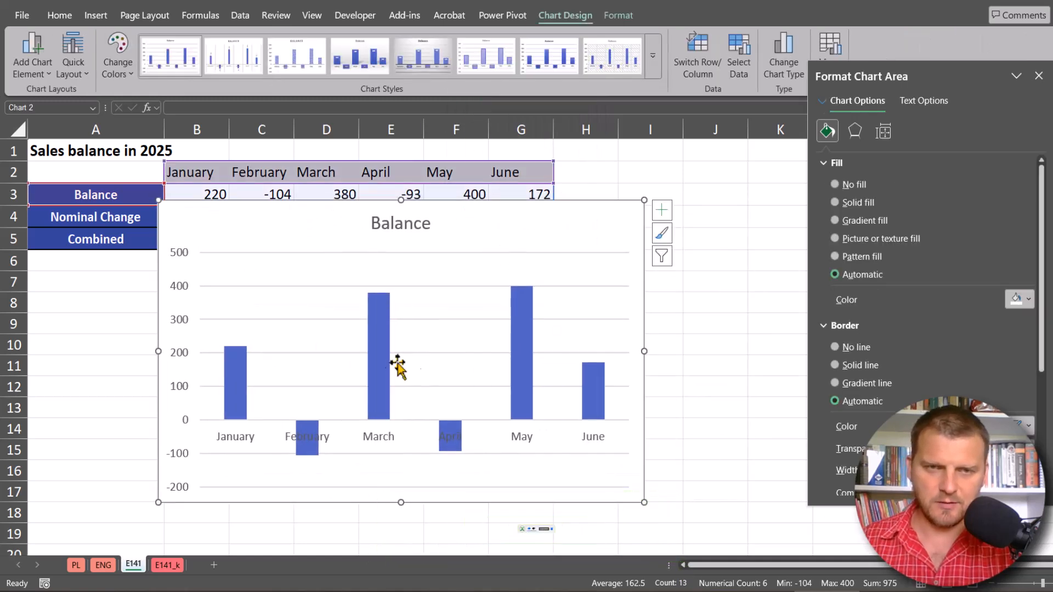
Enable Invert if negative in the fill settings of the Balance column series.
{"action": "left_click", "coordinate": [387, 378]}
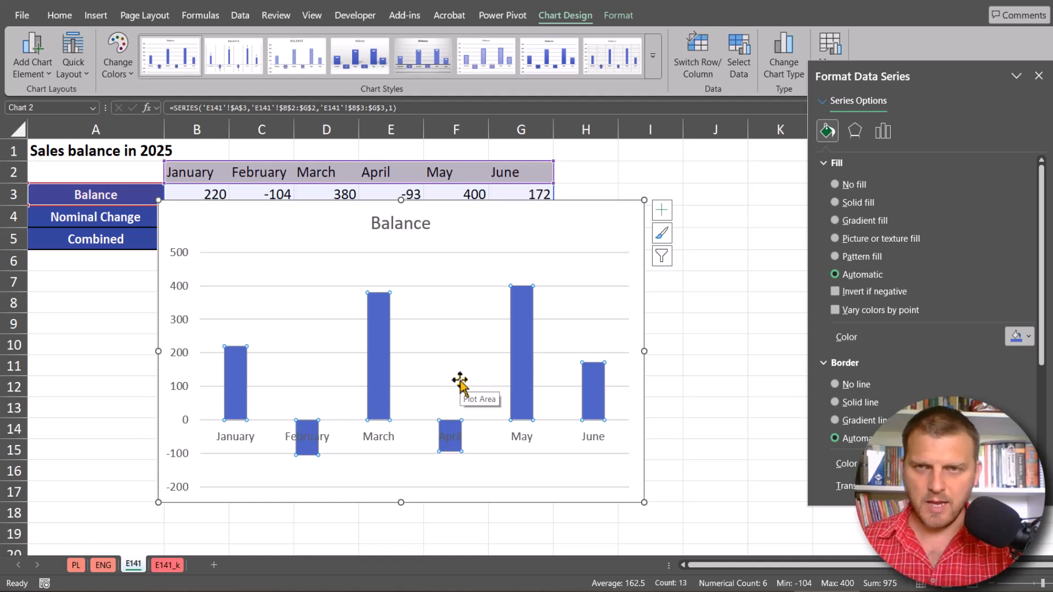
{"action": "key", "text": "ctrl+1"}
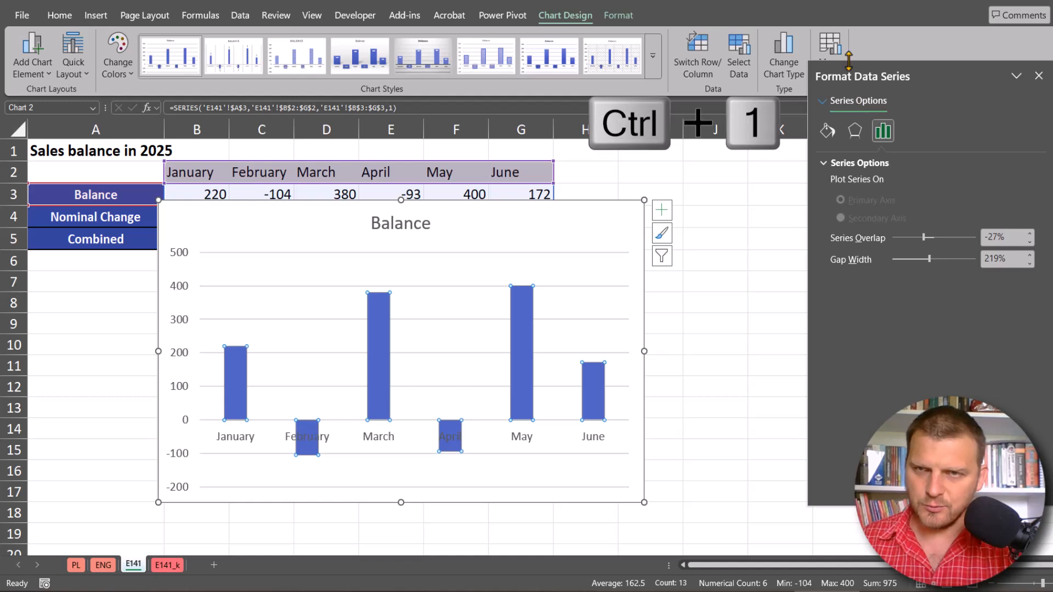
{"action": "left_click", "coordinate": [827, 138]}
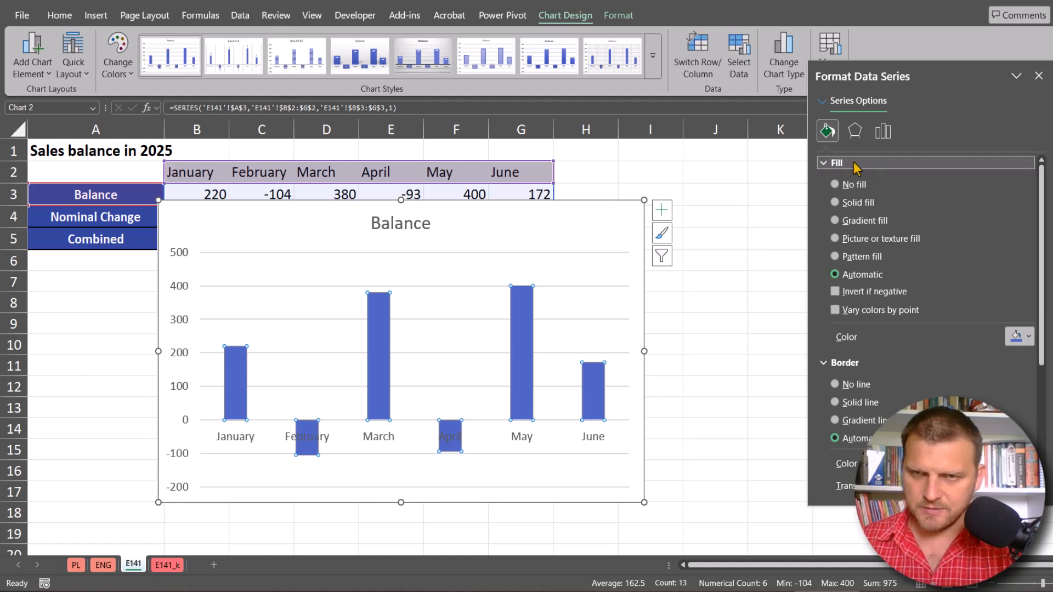
{"action": "left_click", "coordinate": [860, 294]}
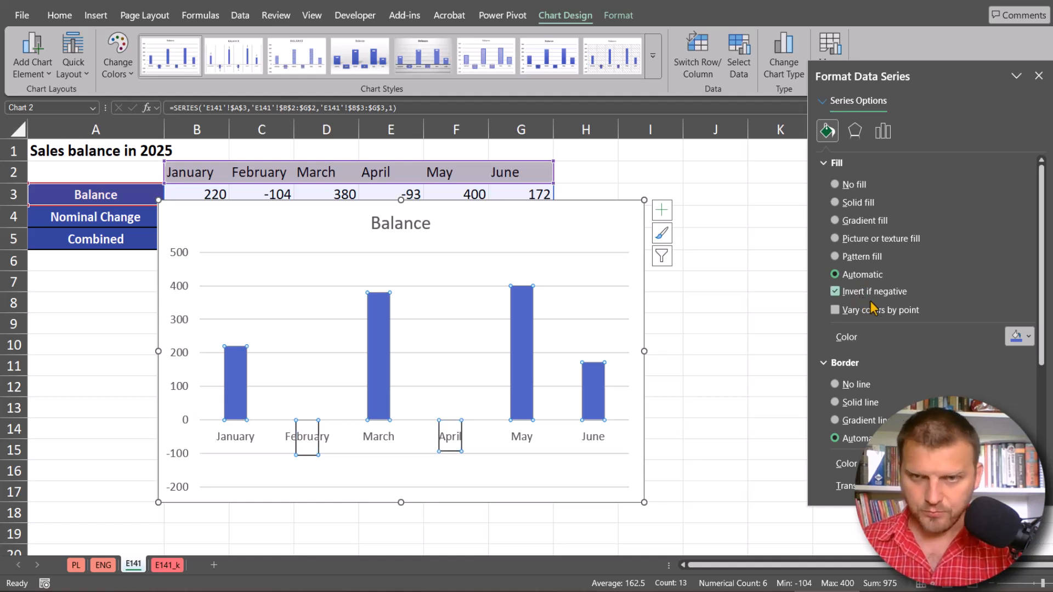
Fill the Balance columns with light green for positive values and light red for negative values.
{"action": "left_click", "coordinate": [1020, 338]}
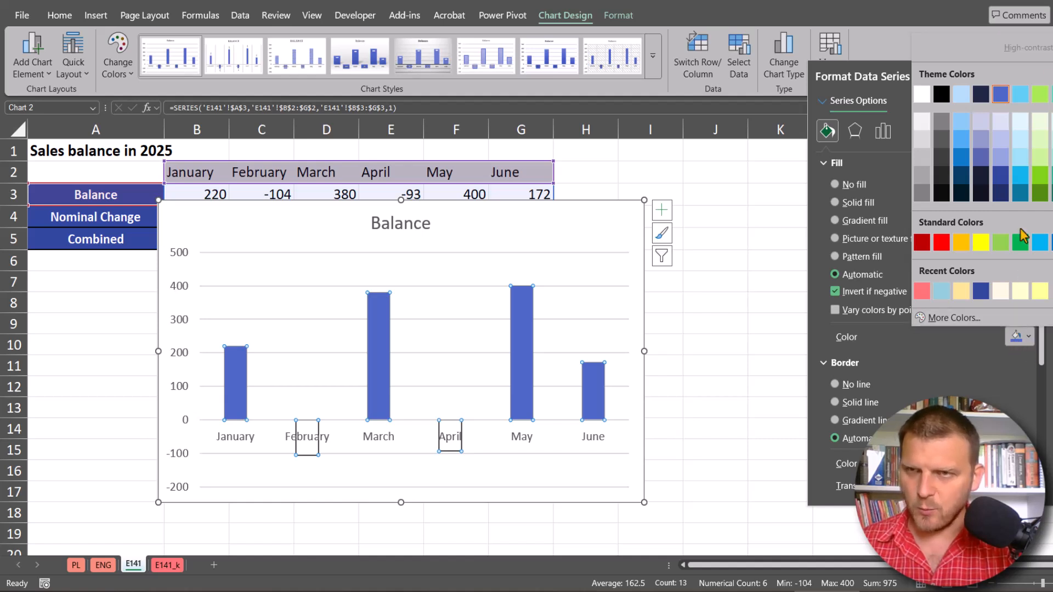
{"action": "left_click", "coordinate": [1039, 96]}
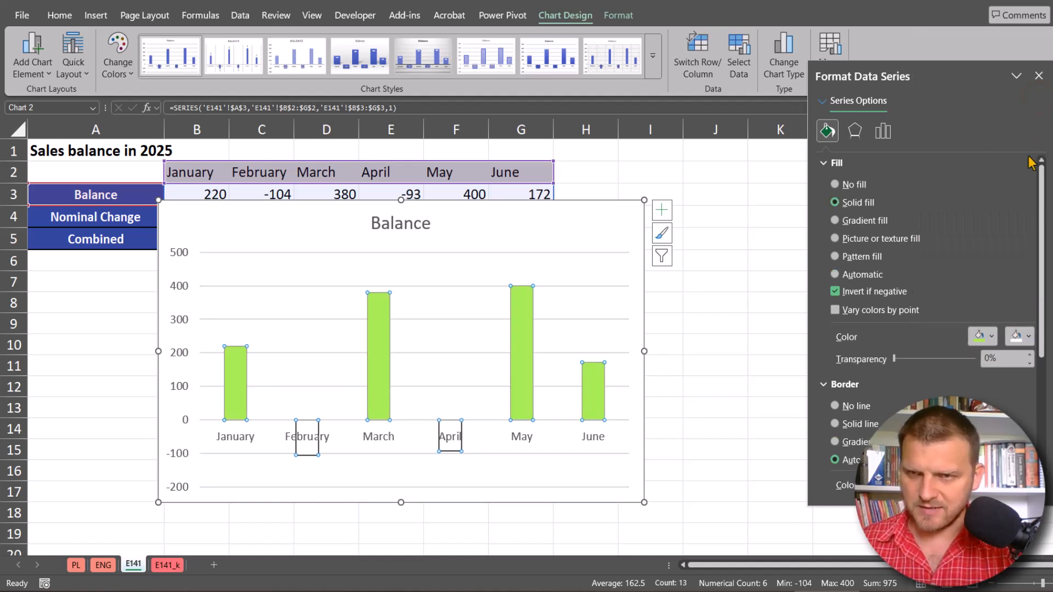
{"action": "left_click", "coordinate": [1027, 341]}
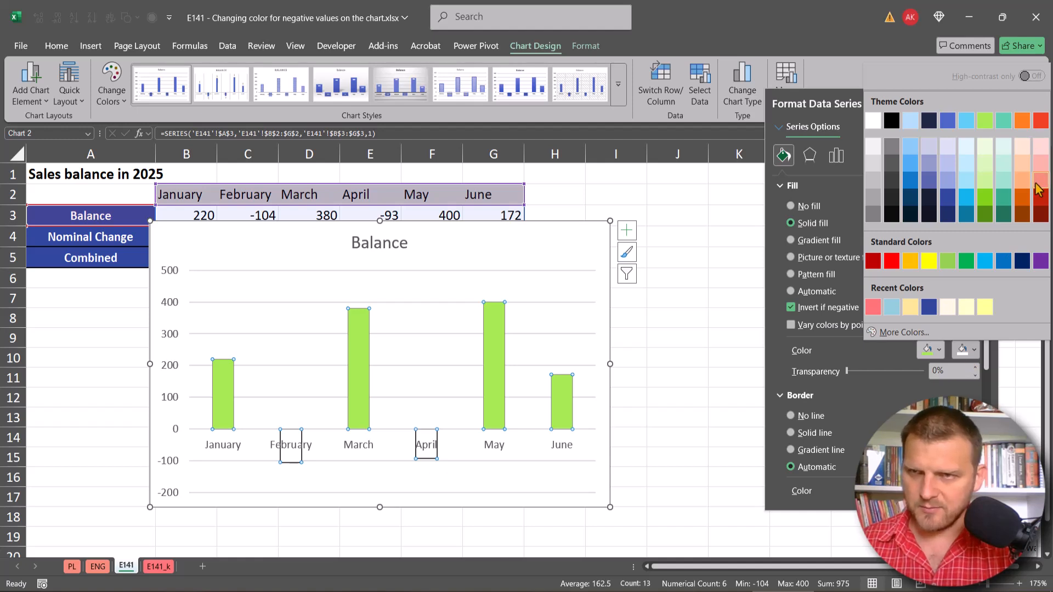
{"action": "left_click", "coordinate": [1036, 182]}
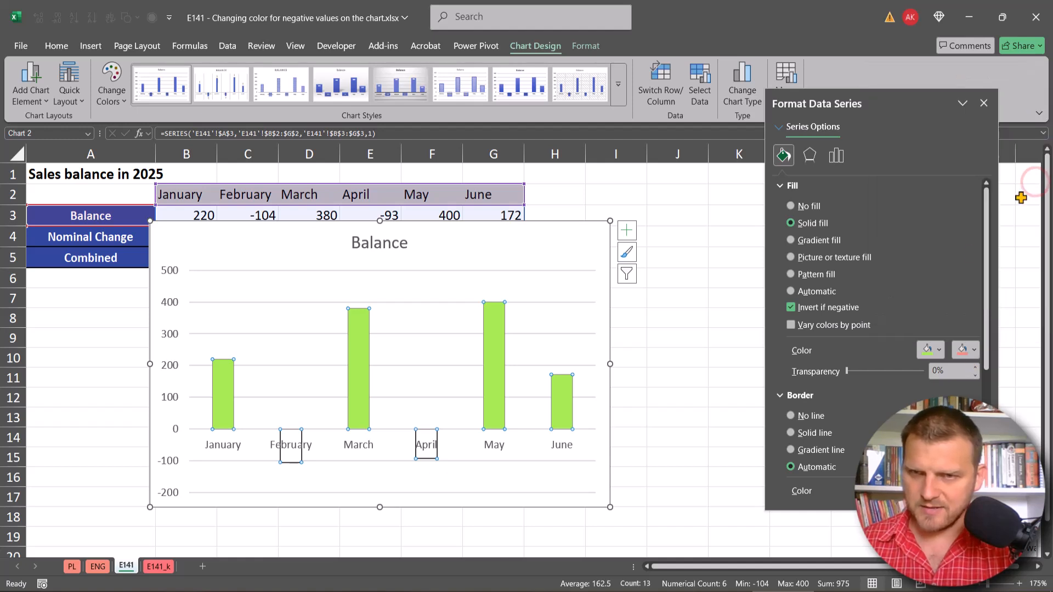
Delete the major horizontal gridlines from the Balance chart.
{"action": "left_click", "coordinate": [549, 303]}
{"action": "left_click", "coordinate": [432, 333]}
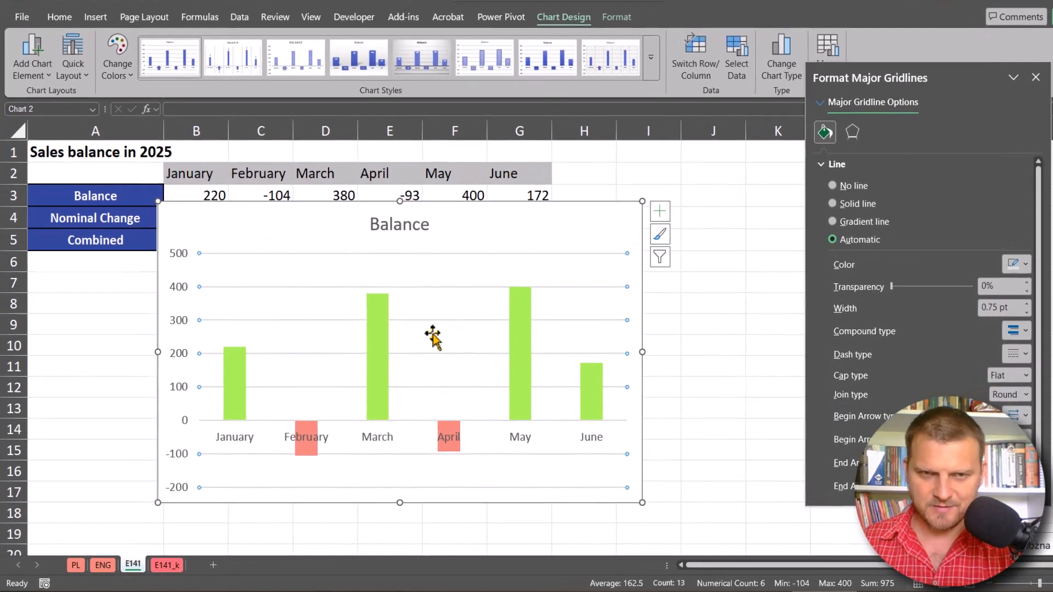
{"action": "left_click", "coordinate": [389, 355]}
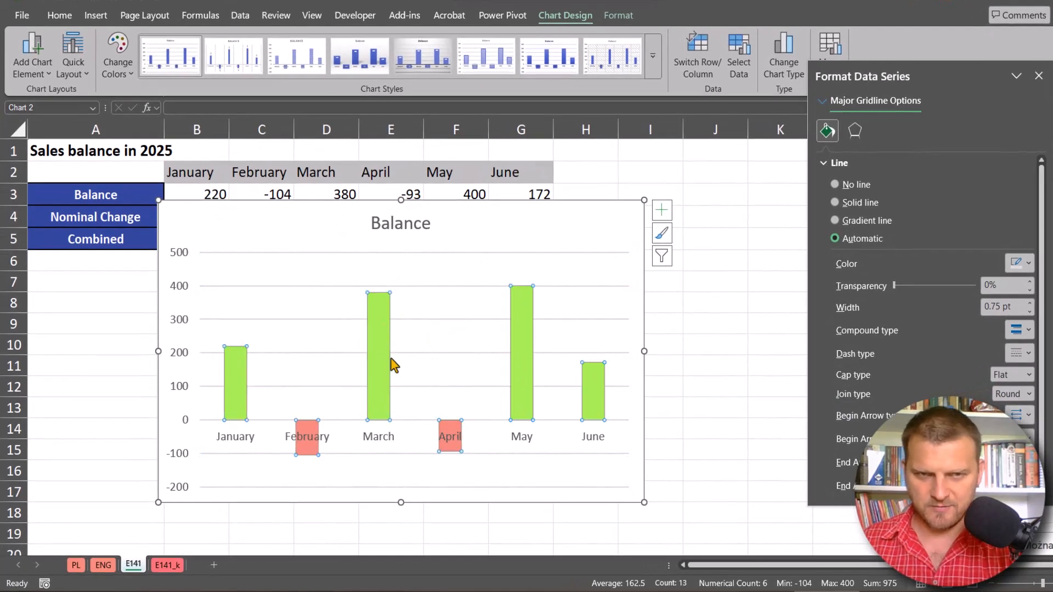
{"action": "left_click", "coordinate": [448, 288]}
{"action": "key", "text": "Delete"}
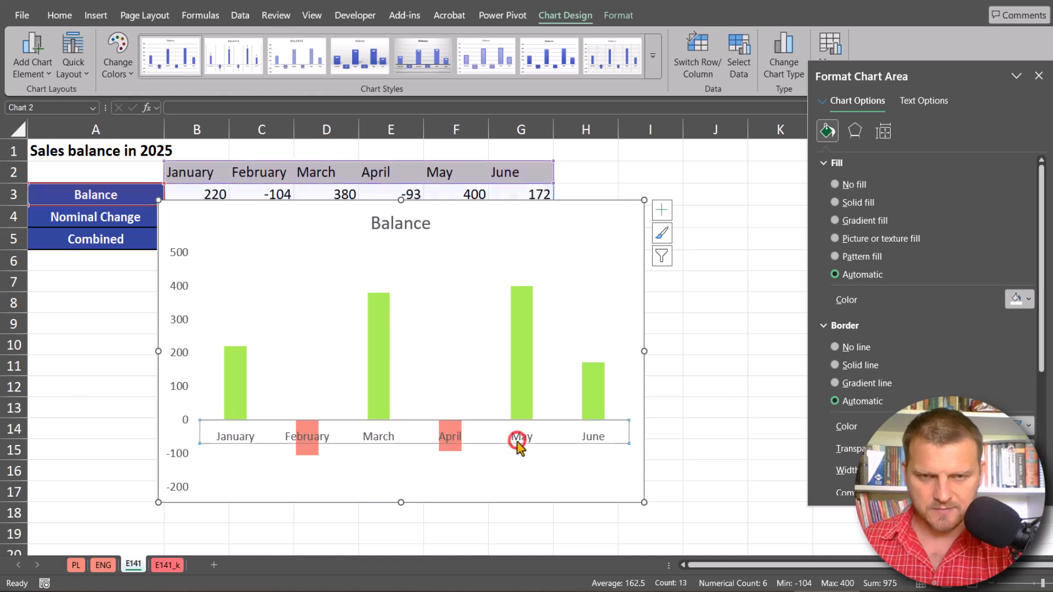
Set the label position of the month axis to Low so the month names sit below the negative columns.
{"action": "left_click", "coordinate": [549, 442]}
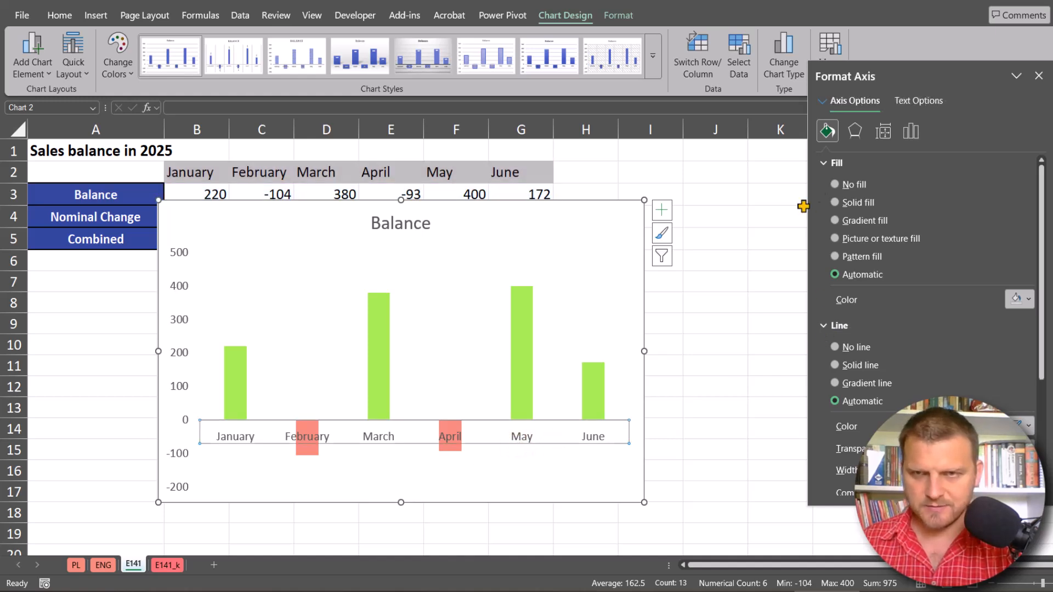
{"action": "key", "text": "ctrl+1"}
{"action": "left_click", "coordinate": [911, 131]}
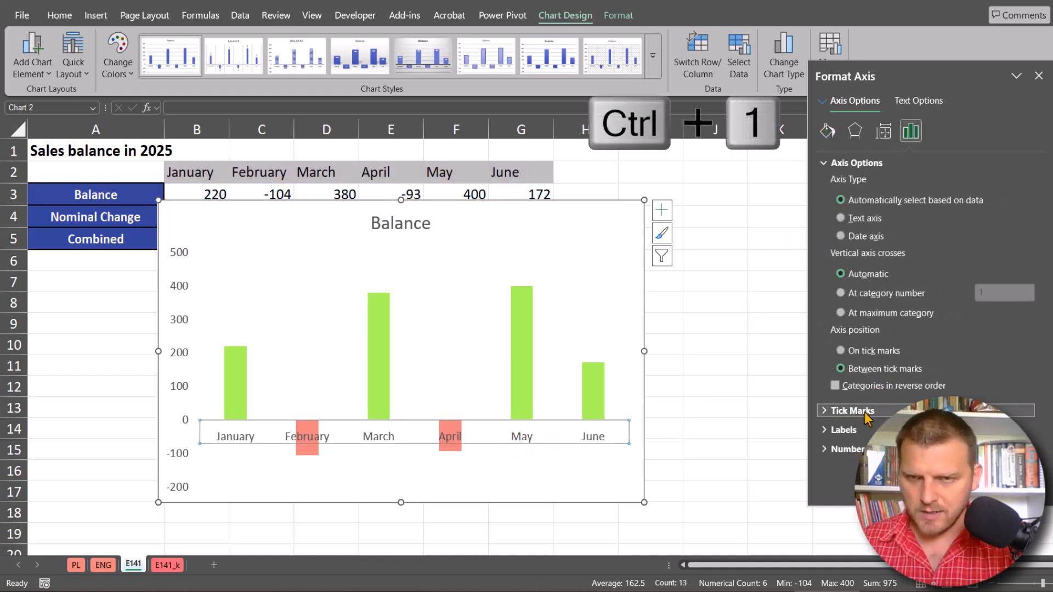
{"action": "left_click", "coordinate": [836, 430]}
{"action": "scroll", "coordinate": [1004, 444], "scroll_direction": "down", "scroll_amount": 1}
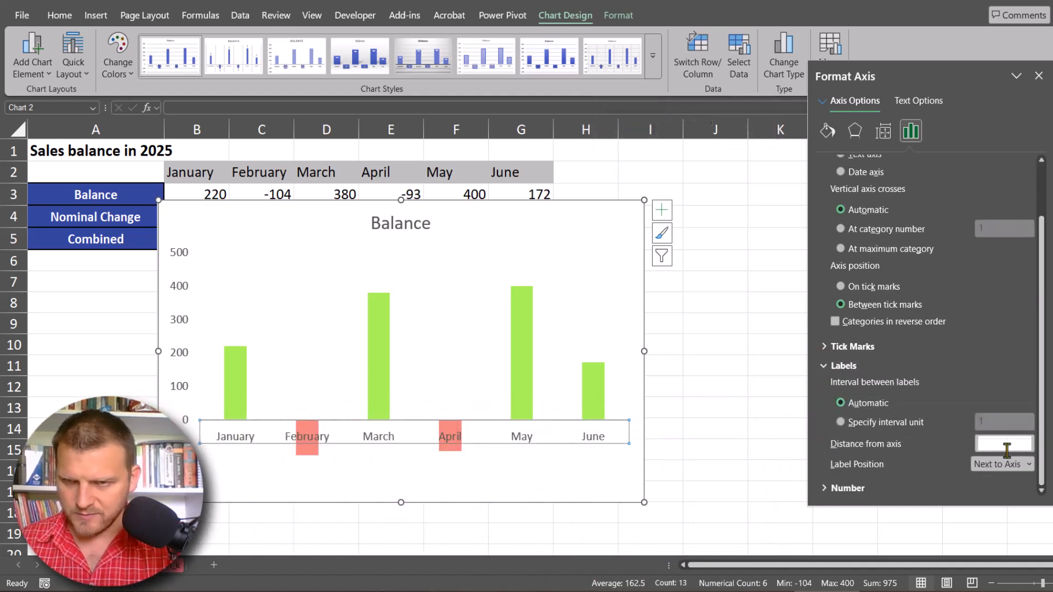
{"action": "left_click", "coordinate": [1011, 465]}
{"action": "left_click", "coordinate": [998, 512]}
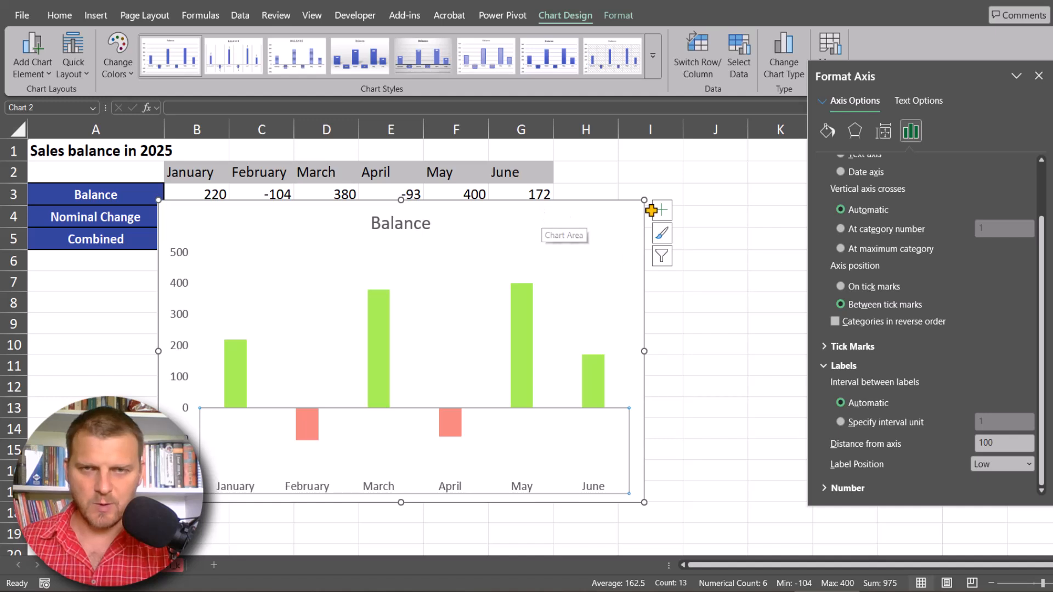
Add data labels to the Balance column series.
{"action": "left_click", "coordinate": [526, 303]}
{"action": "left_click", "coordinate": [662, 210]}
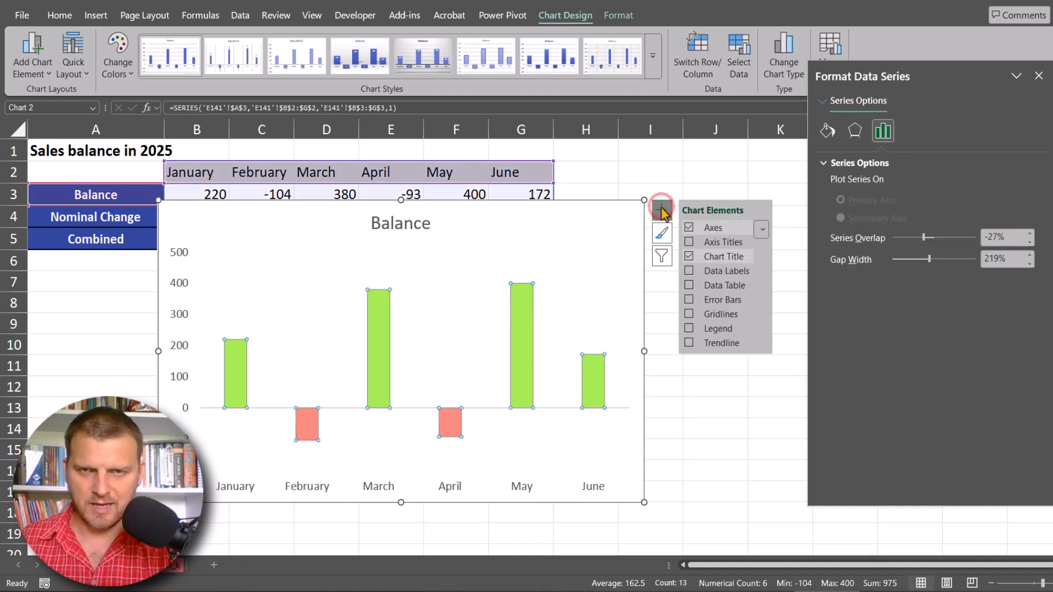
{"action": "left_click", "coordinate": [689, 271]}
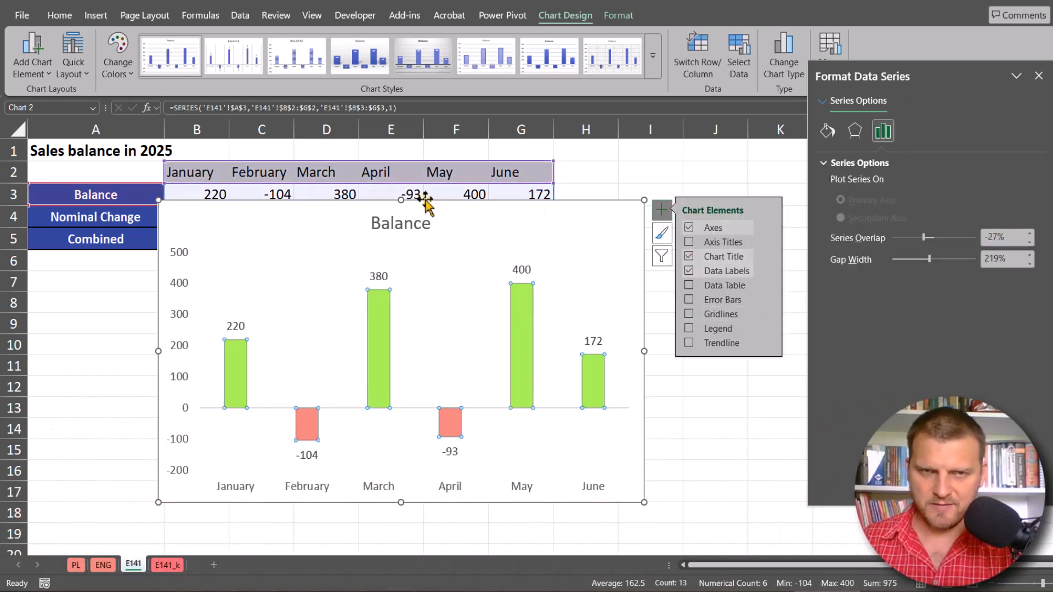
Shorten the chart from its upper edge and shift it slightly down to uncover the Nominal Change and Combined rows.
{"action": "left_click_drag", "start_coordinate": [402, 200], "coordinate": [402, 227]}
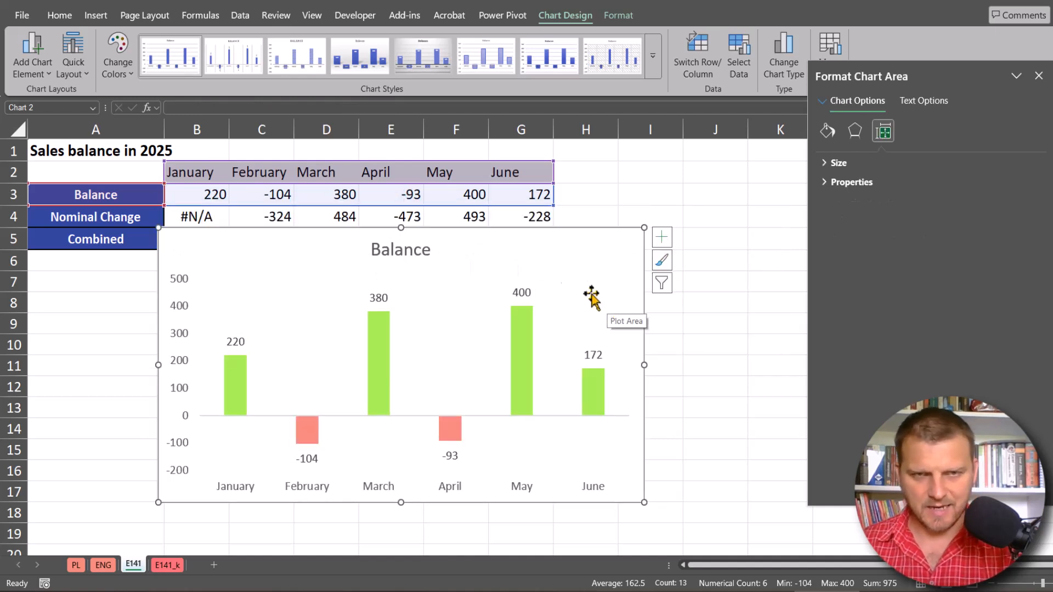
{"action": "left_click", "coordinate": [518, 291]}
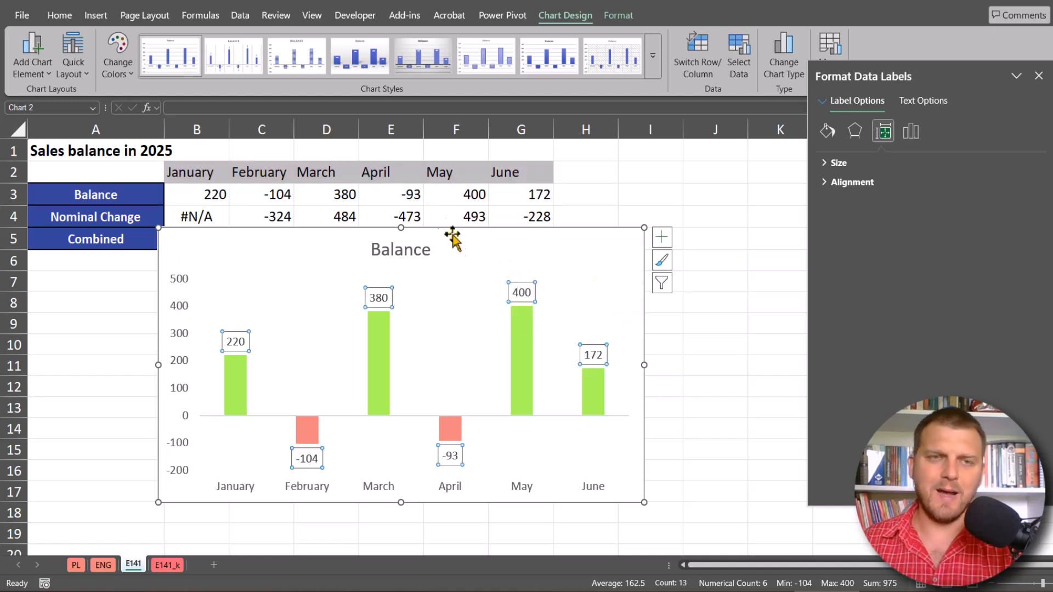
{"action": "left_click_drag", "start_coordinate": [465, 246], "coordinate": [465, 259]}
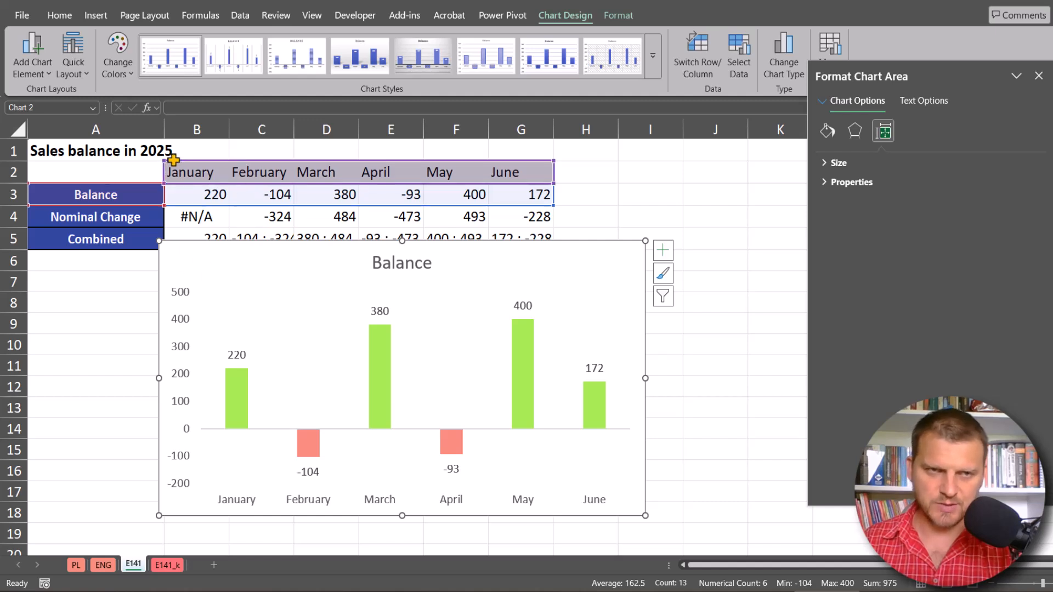
Add values from cells B4:G4, the Nominal Change row, to the chart's data labels.
{"action": "left_click", "coordinate": [522, 308]}
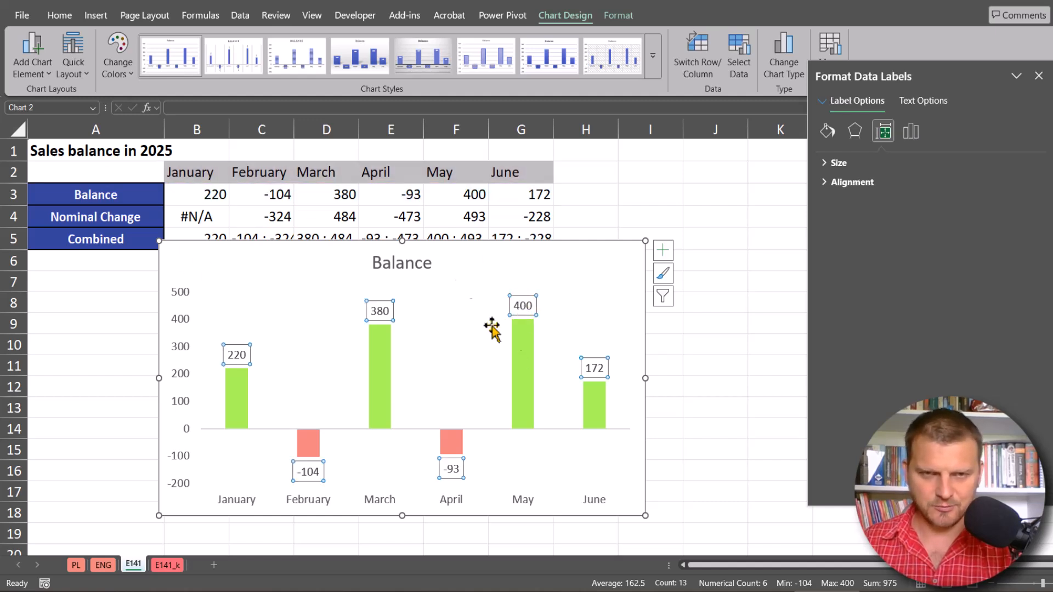
{"action": "key", "text": "ctrl+1"}
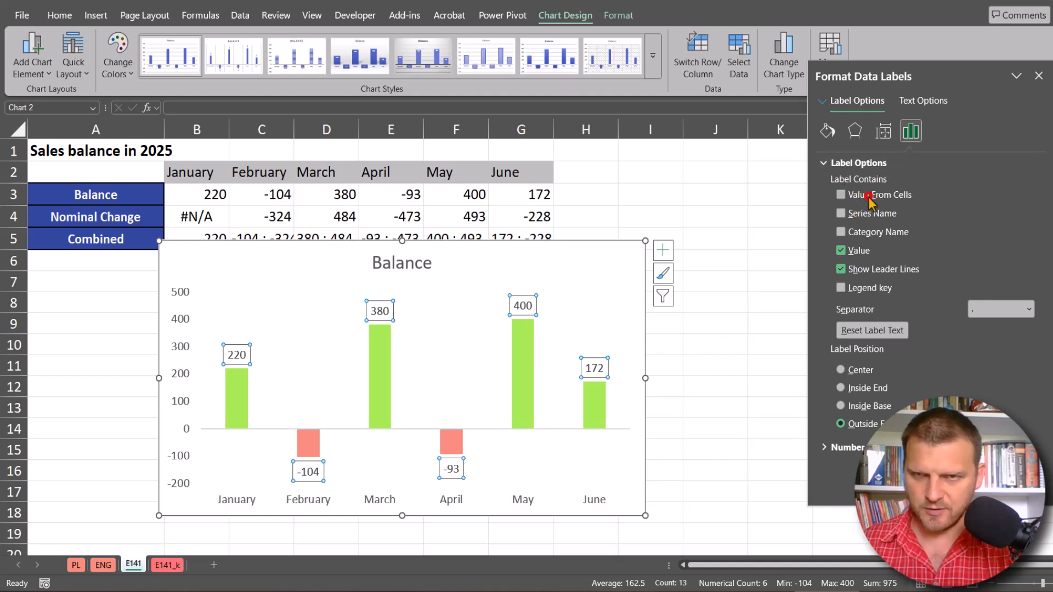
{"action": "left_click", "coordinate": [841, 195]}
{"action": "left_click_drag", "start_coordinate": [211, 218], "coordinate": [540, 219]}
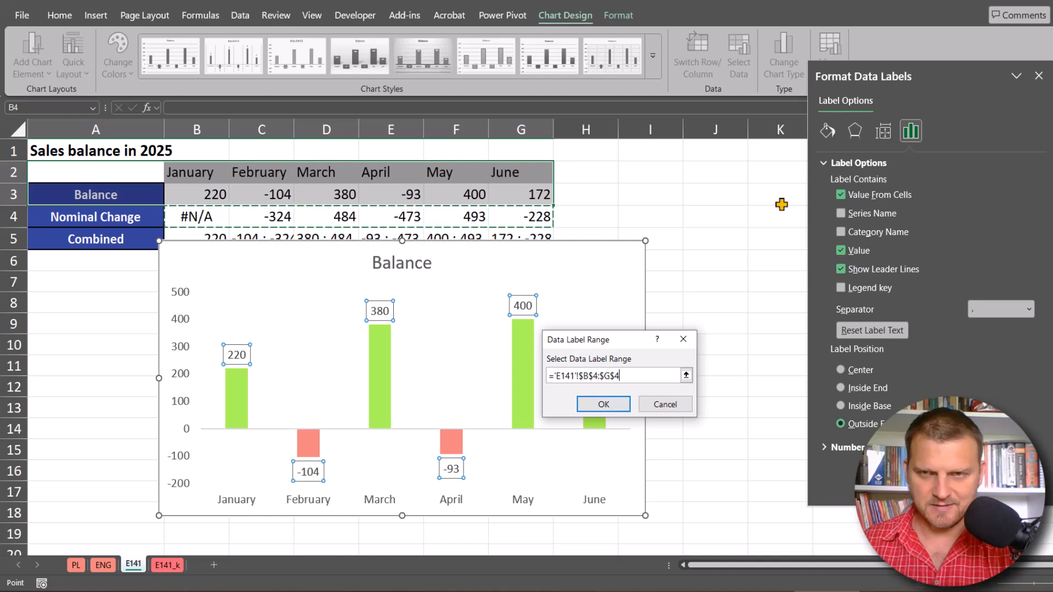
{"action": "left_click", "coordinate": [603, 405]}
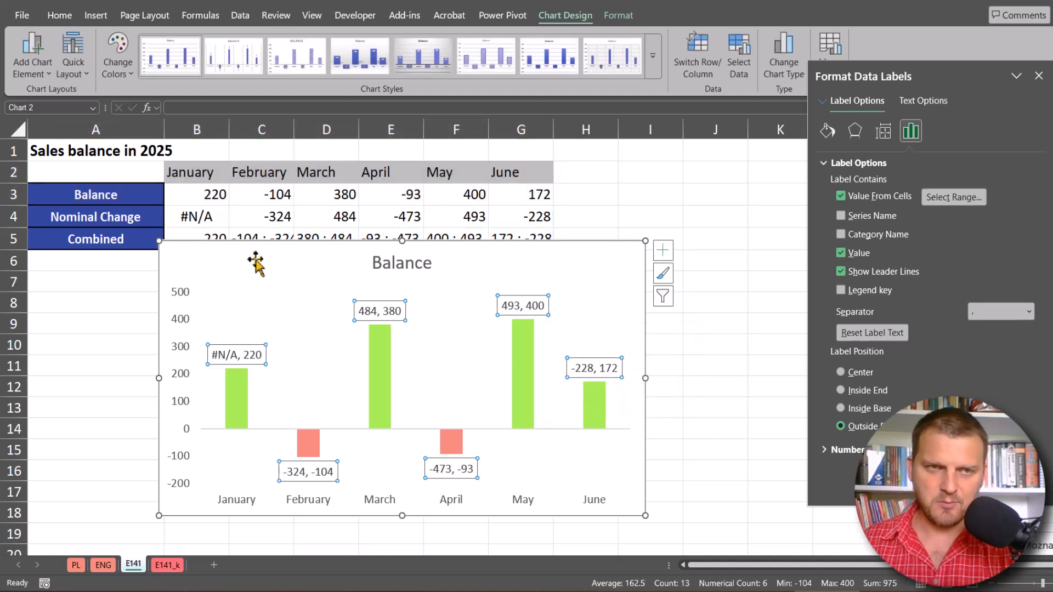
Clear January's Nominal Change in cell B4 and highlight the Balance values in B3:G3.
{"action": "left_click", "coordinate": [215, 216]}
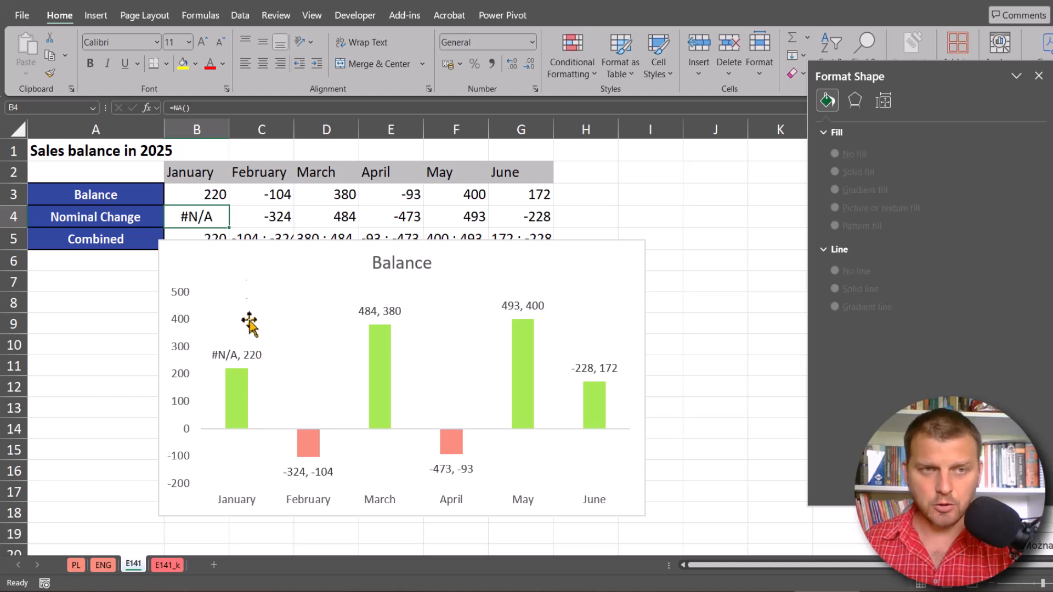
{"action": "key", "text": "Delete"}
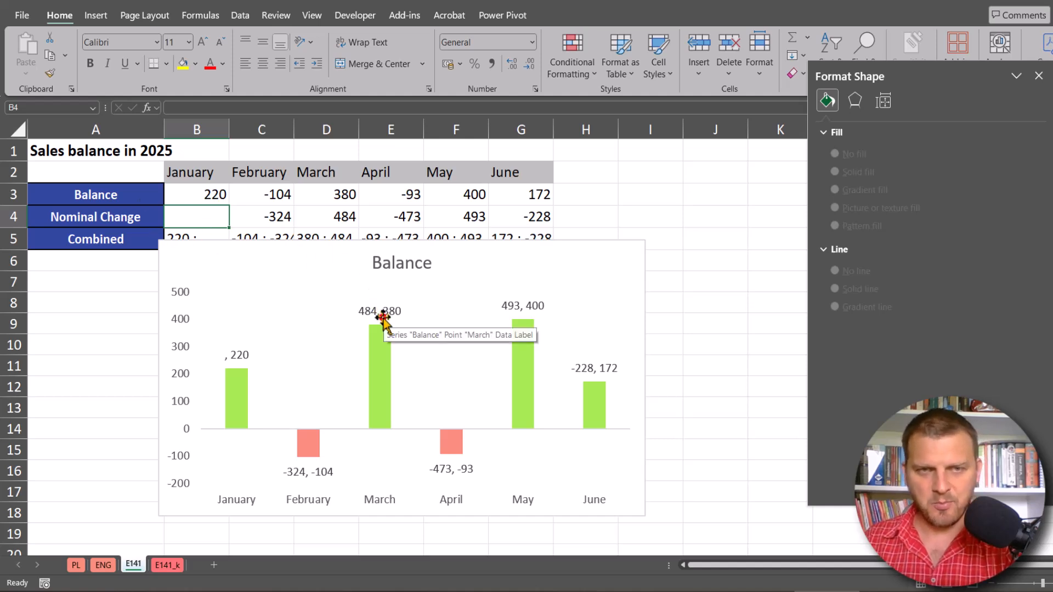
{"action": "left_click", "coordinate": [384, 318]}
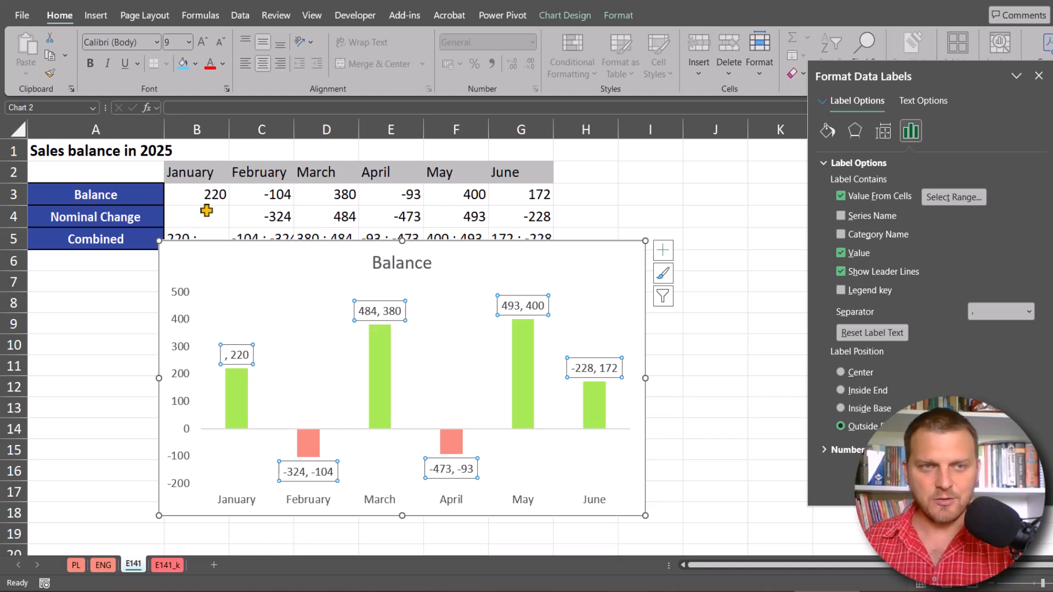
{"action": "left_click_drag", "start_coordinate": [205, 195], "coordinate": [536, 195]}
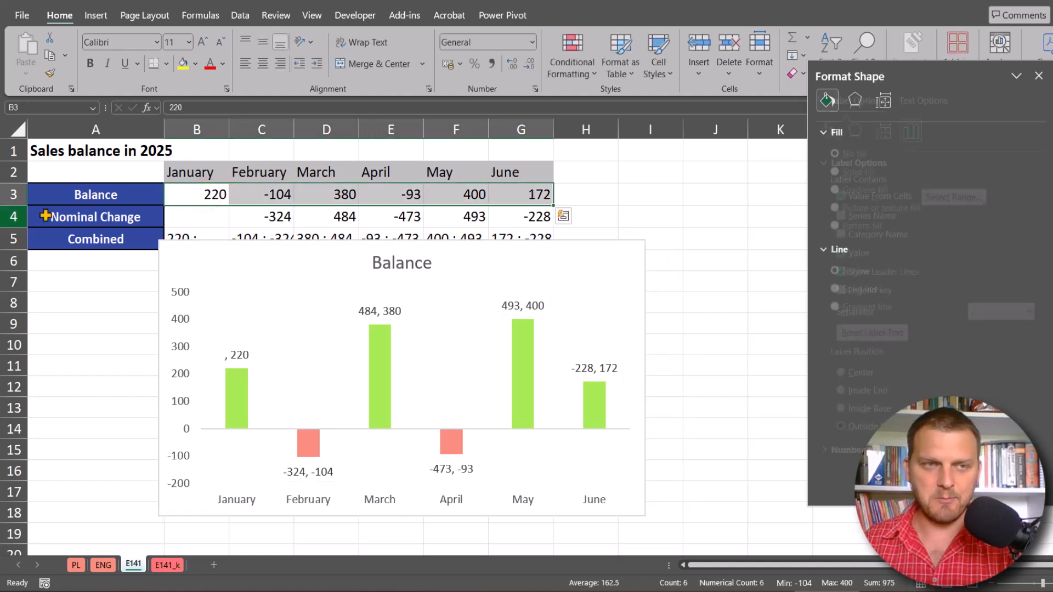
Set the separator of the Balance chart's data labels to (New Line).
{"action": "left_click", "coordinate": [391, 314]}
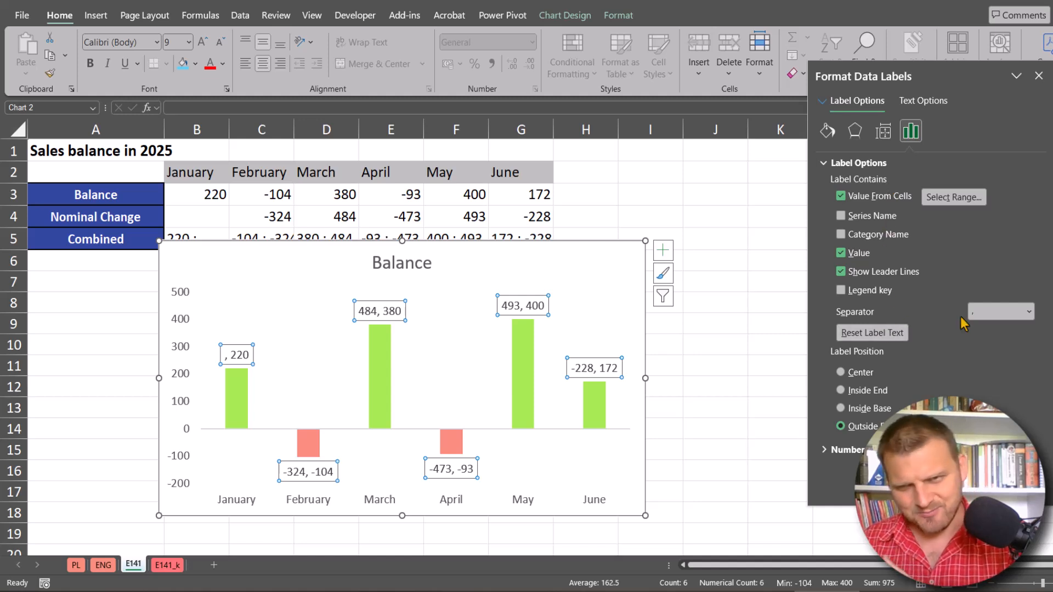
{"action": "left_click", "coordinate": [1030, 312]}
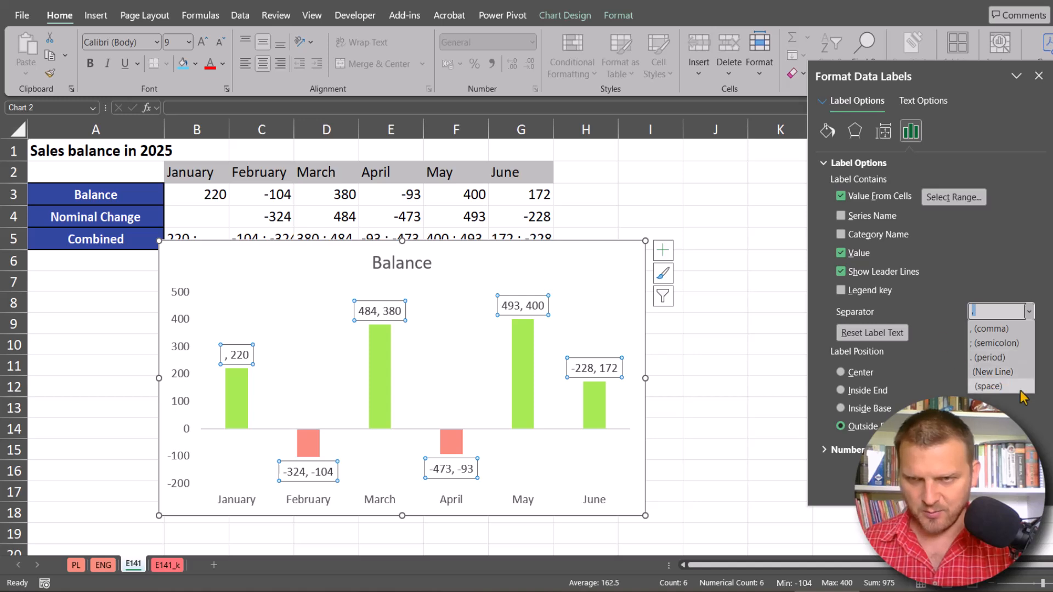
{"action": "left_click", "coordinate": [990, 372]}
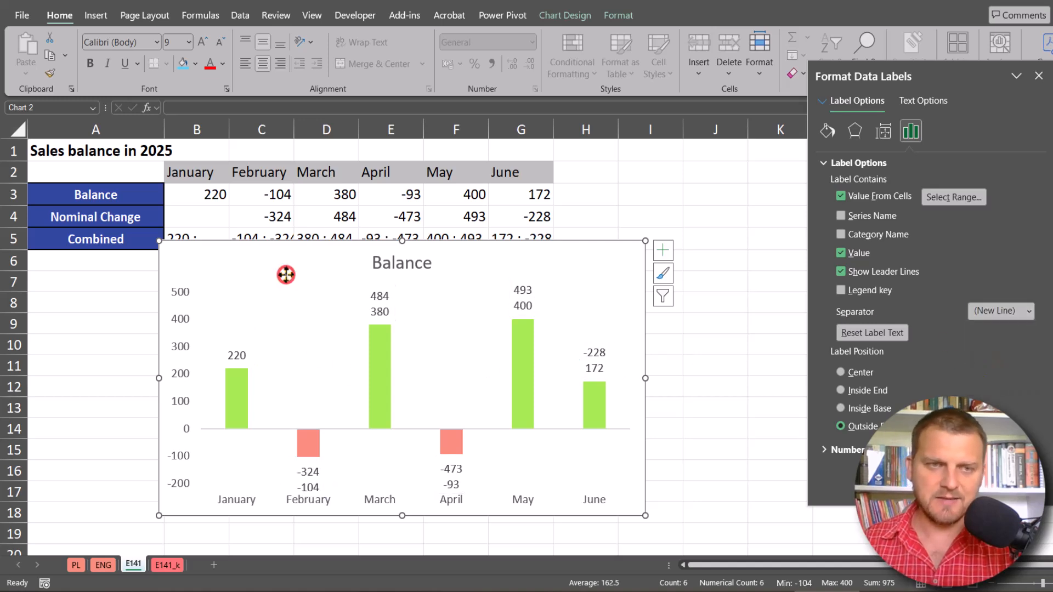
{"action": "left_click", "coordinate": [286, 279]}
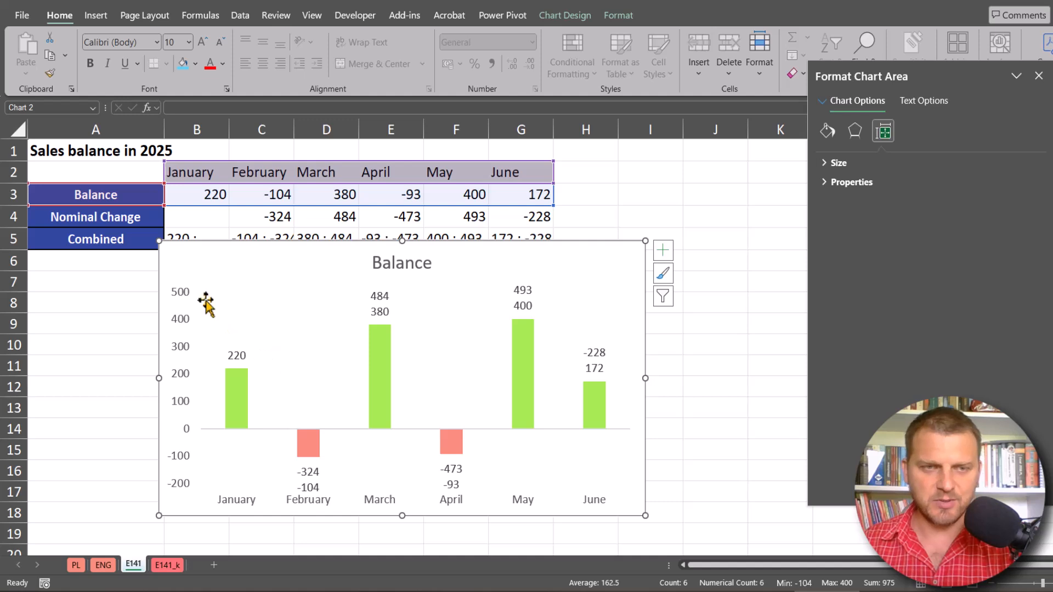
Try including the series name and category name in the data labels, and remove both again.
{"action": "left_click", "coordinate": [376, 301]}
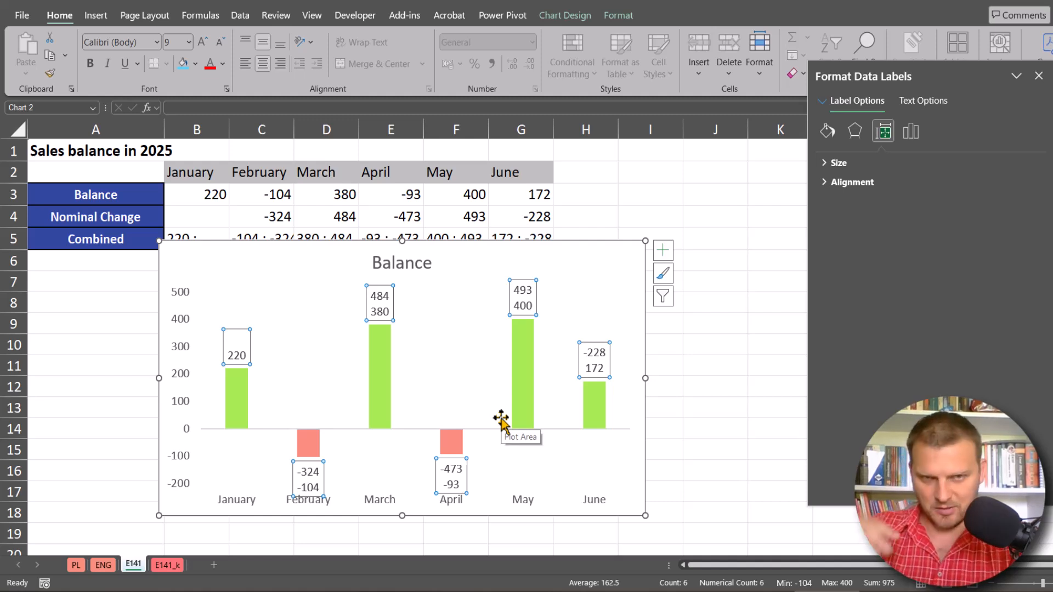
{"action": "left_click", "coordinate": [910, 131]}
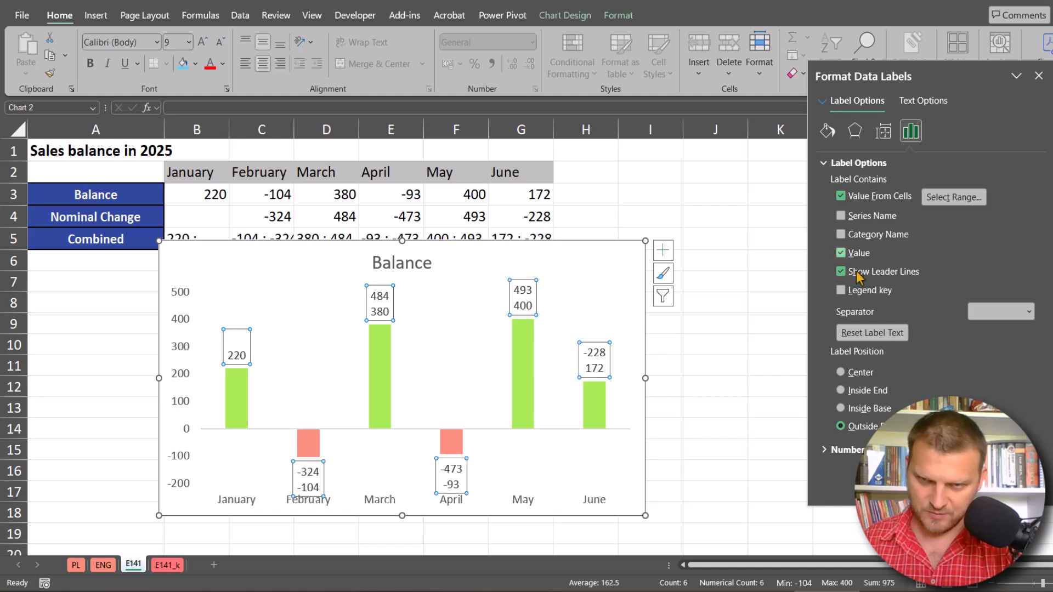
{"action": "left_click", "coordinate": [866, 217]}
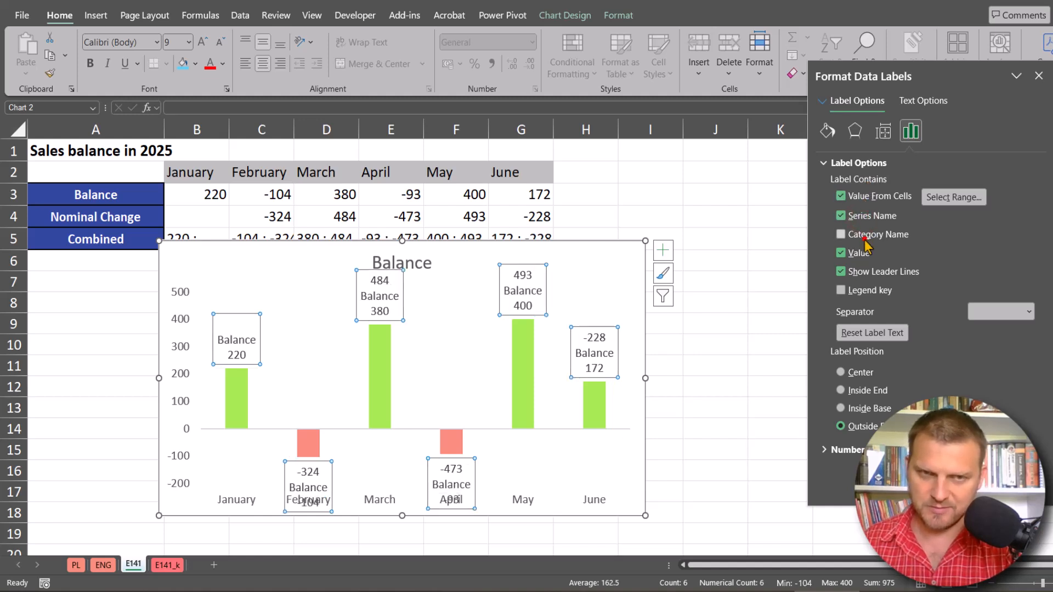
{"action": "left_click", "coordinate": [853, 235]}
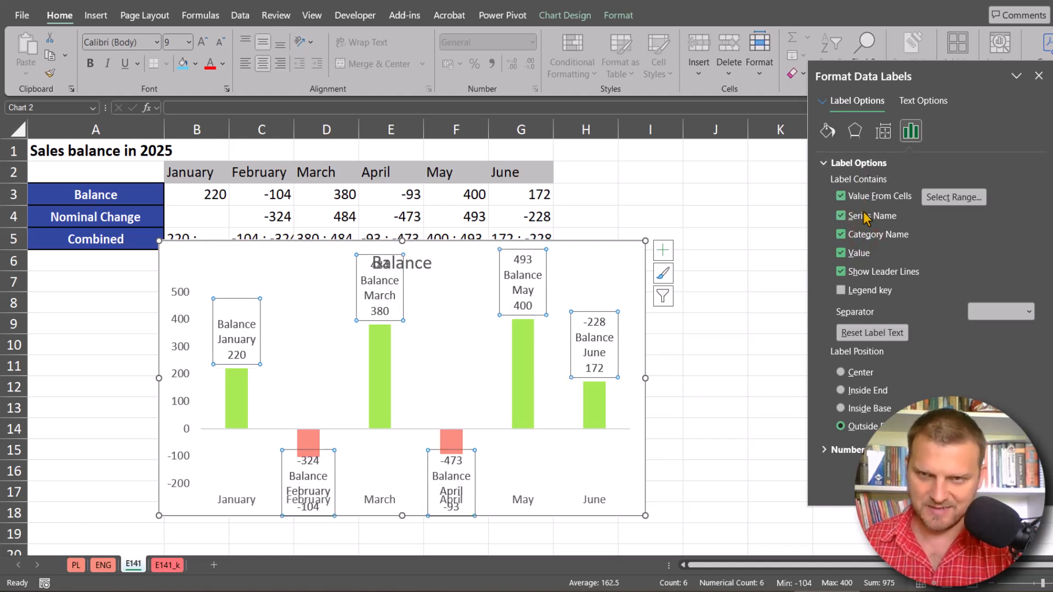
{"action": "left_click", "coordinate": [867, 216]}
{"action": "left_click", "coordinate": [864, 235]}
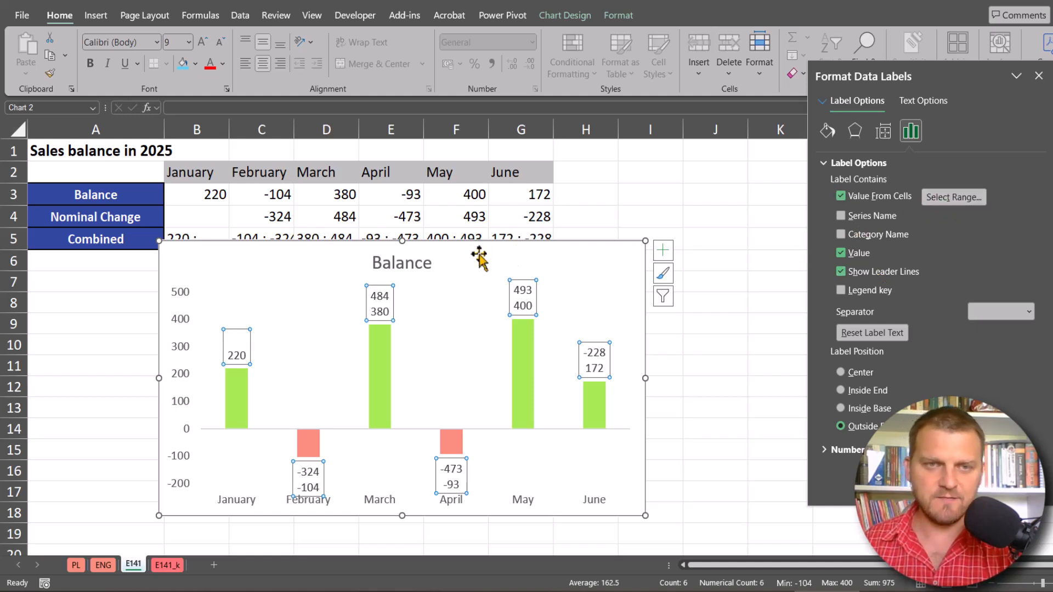
Move the Balance chart slightly down to fully uncover the Combined row.
{"action": "left_click_drag", "start_coordinate": [479, 258], "coordinate": [477, 275]}
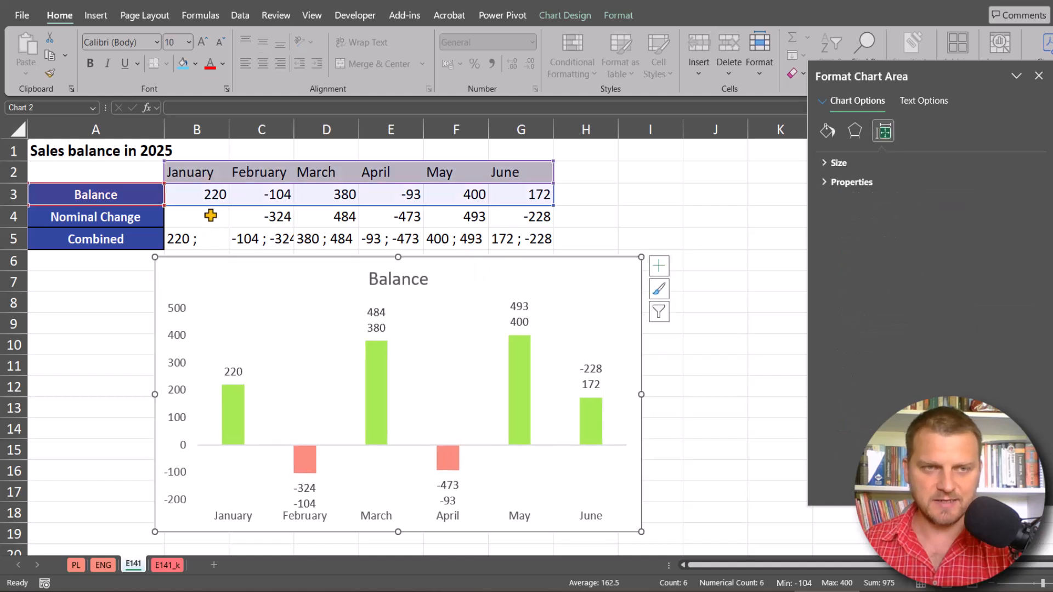
{"action": "left_click", "coordinate": [211, 216]}
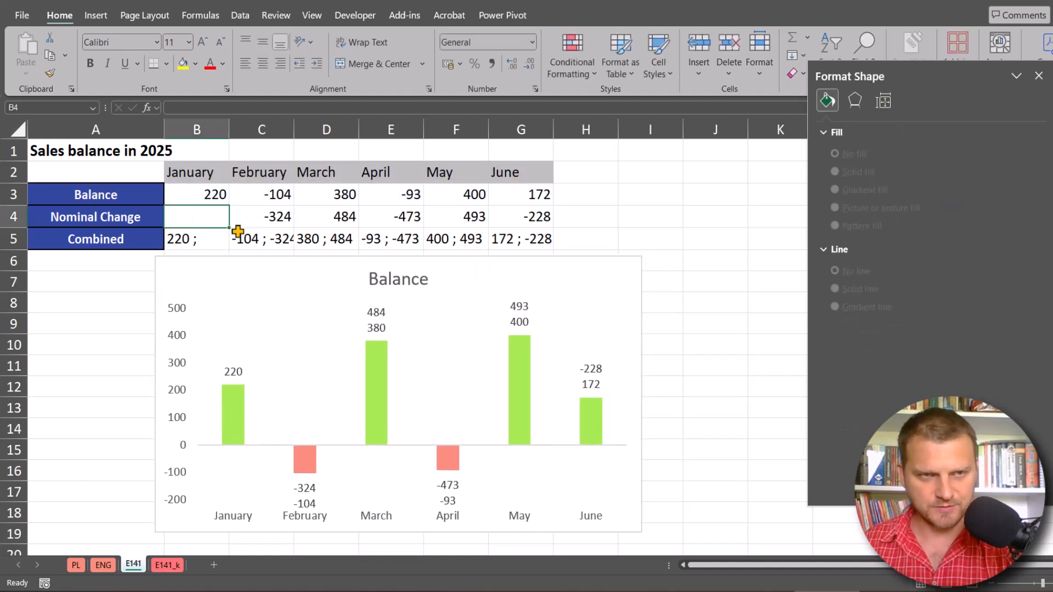
Replace the ISNA test in the Combined formula in B5 with B4="" and copy the formula across to G5.
{"action": "double_click", "coordinate": [203, 237]}
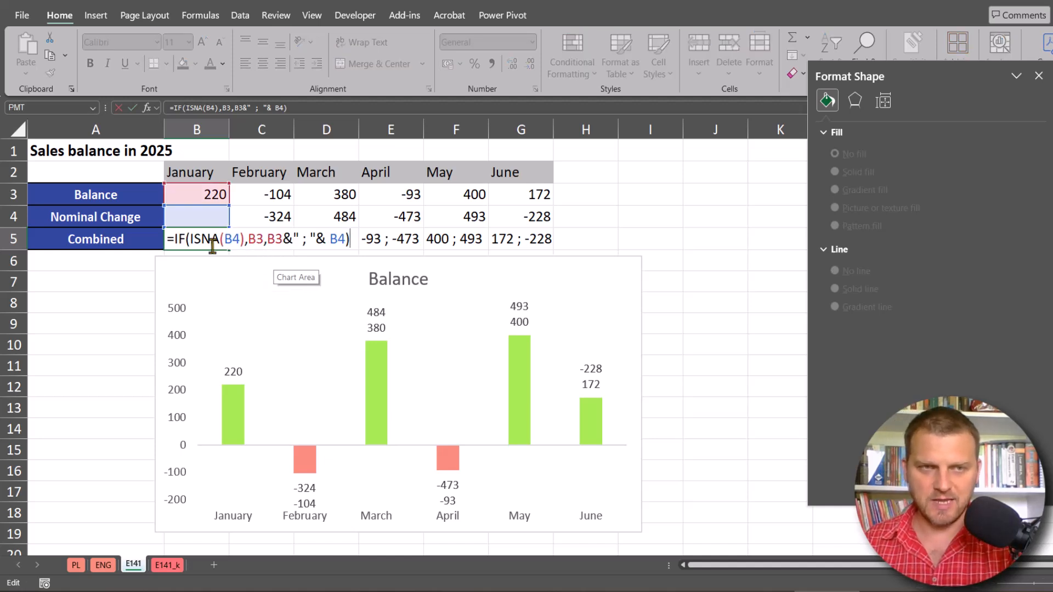
{"action": "left_click_drag", "start_coordinate": [240, 236], "coordinate": [189, 237]}
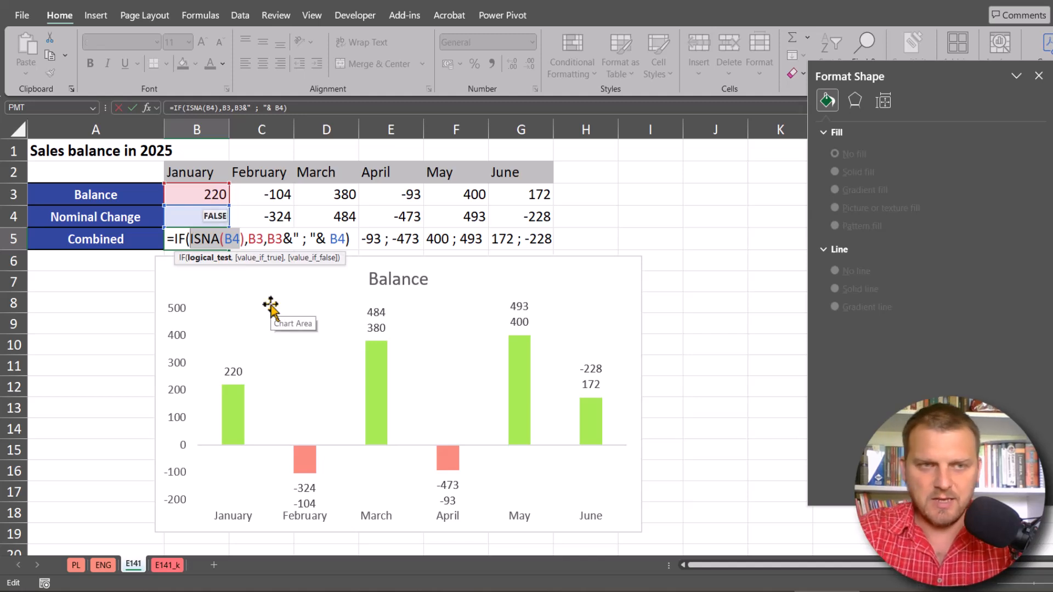
{"action": "key", "text": "Delete"}
{"action": "type", "text": "b4=\"\""}
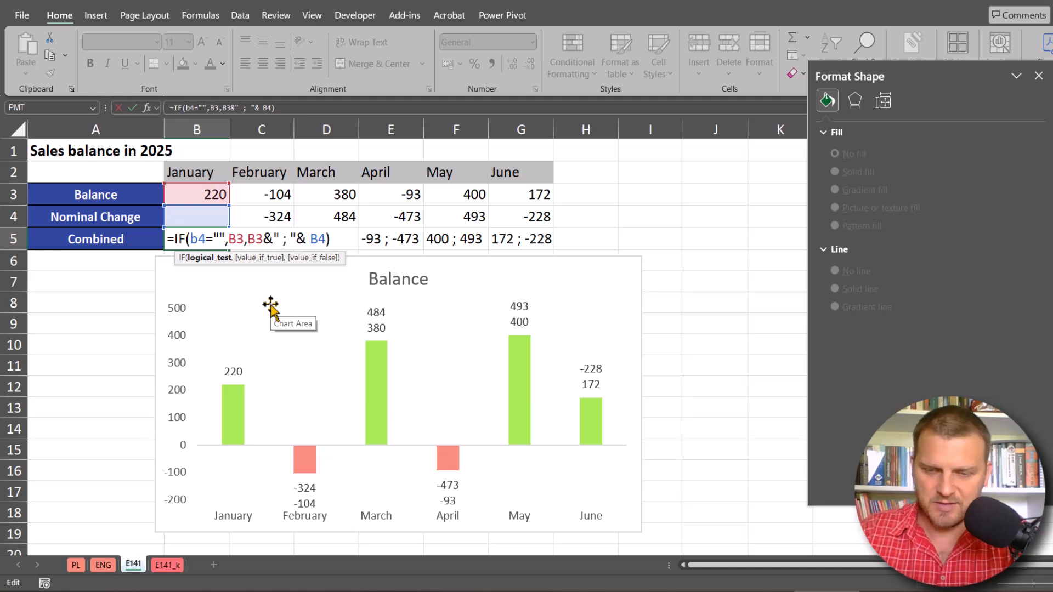
{"action": "key", "text": "Return"}
{"action": "left_click", "coordinate": [211, 237]}
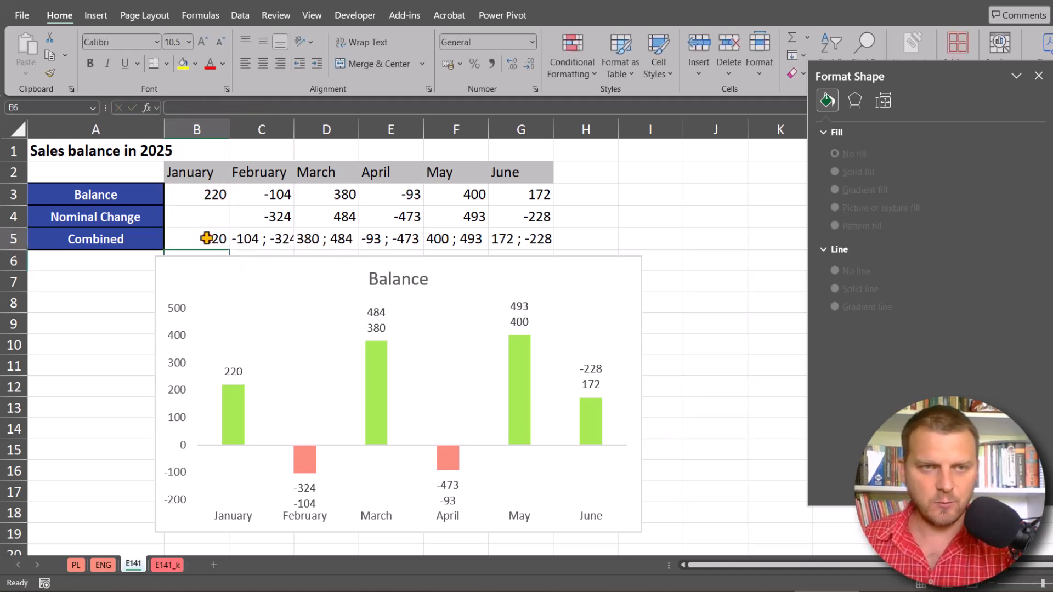
{"action": "left_click_drag", "start_coordinate": [229, 250], "coordinate": [538, 256]}
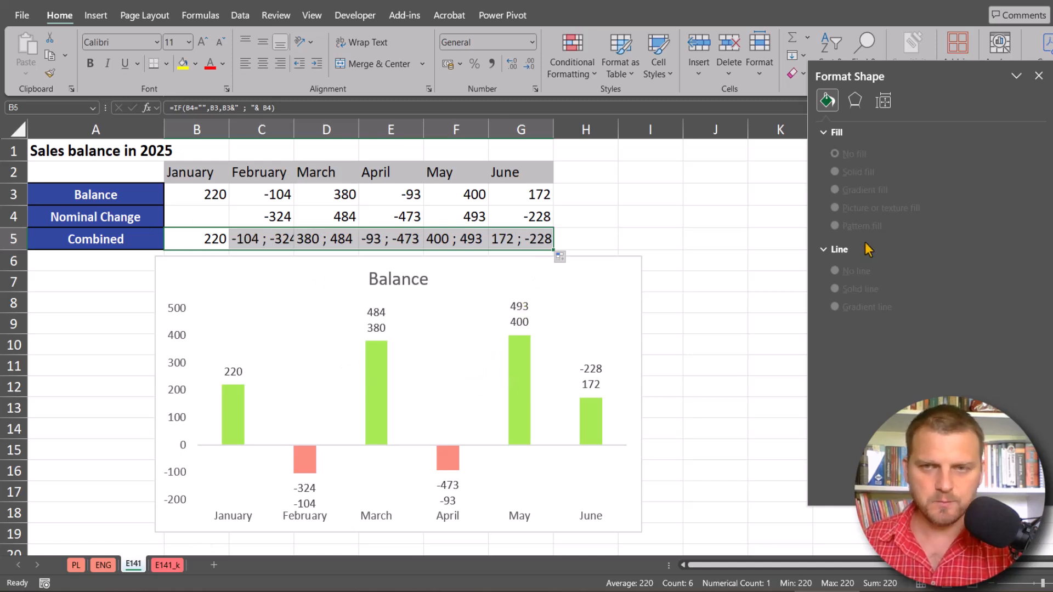
Change the data label range to the Combined cells B5:G5 and remove the plain value from the labels.
{"action": "left_click", "coordinate": [526, 317]}
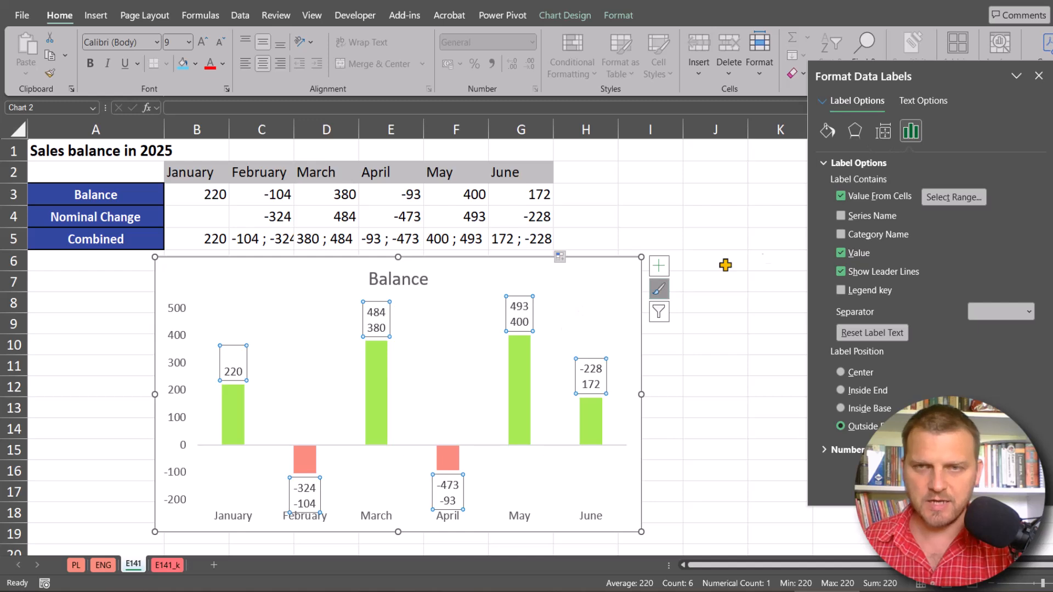
{"action": "left_click", "coordinate": [955, 198]}
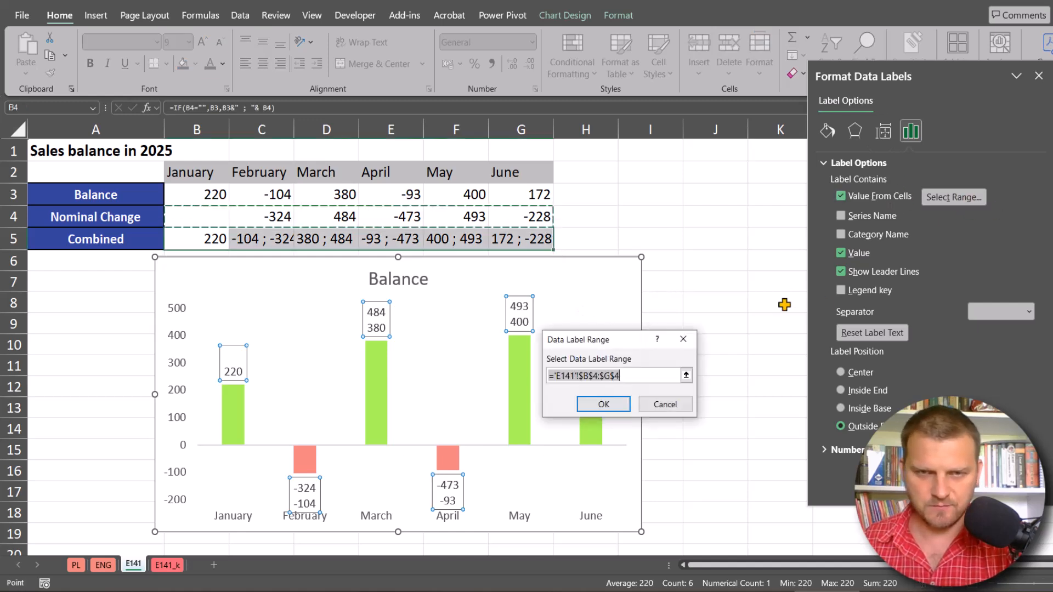
{"action": "left_click_drag", "start_coordinate": [193, 238], "coordinate": [529, 239]}
{"action": "left_click", "coordinate": [599, 337]}
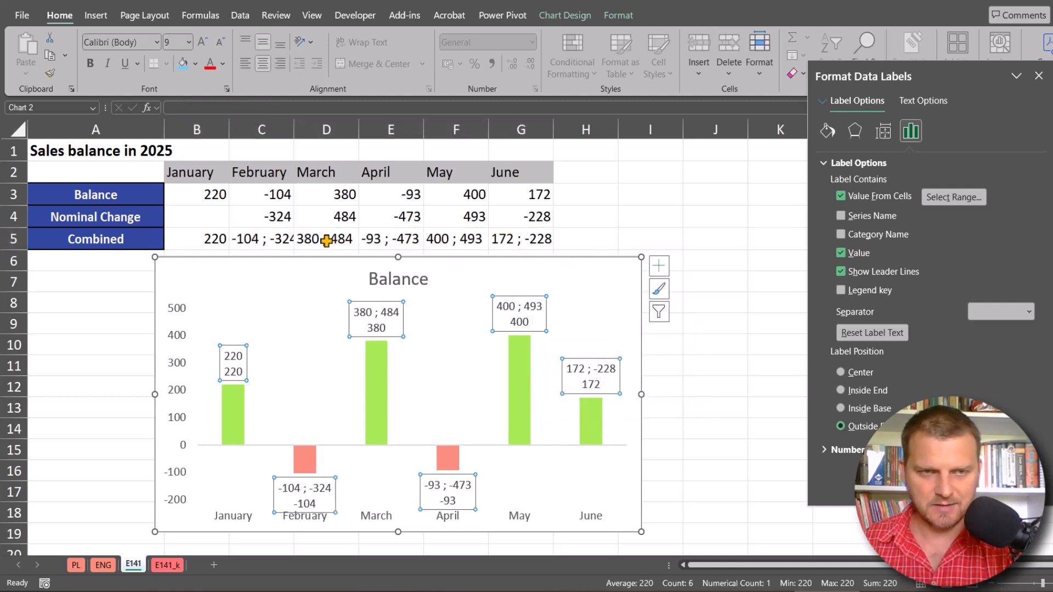
{"action": "left_click", "coordinate": [842, 253]}
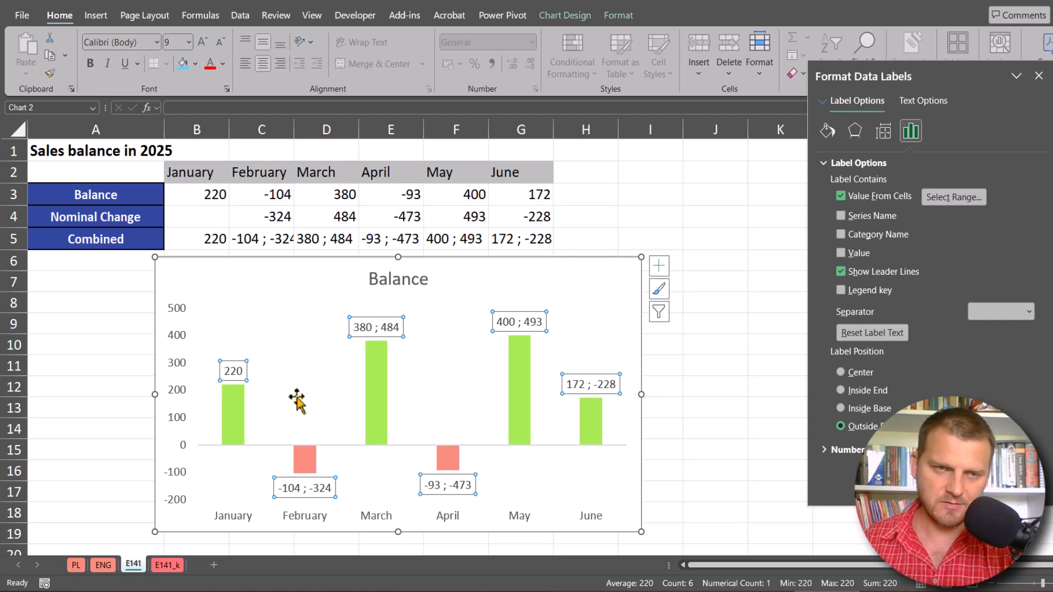
{"action": "left_click", "coordinate": [280, 321]}
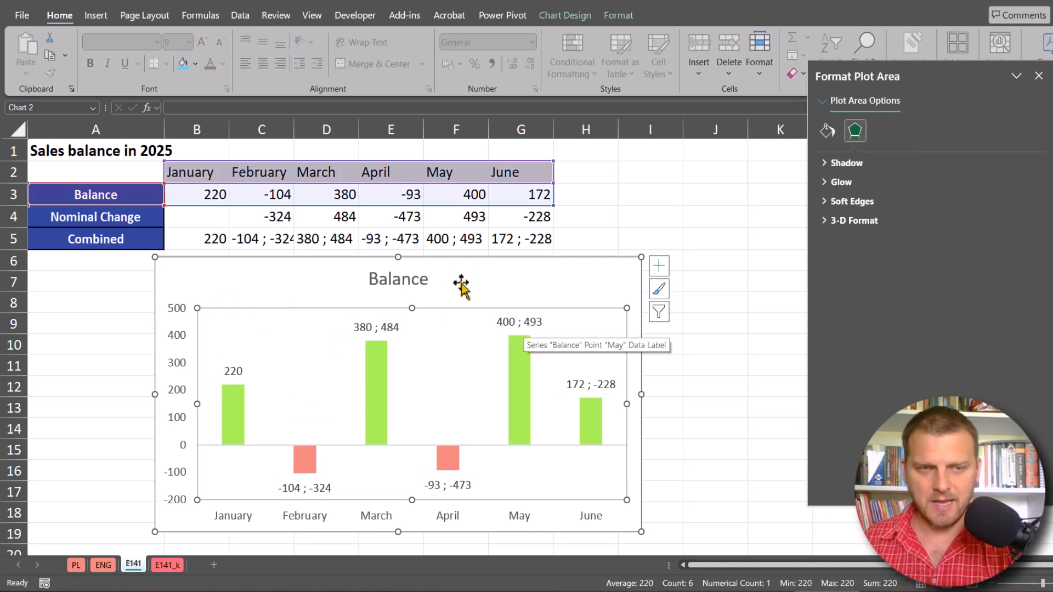
Examine the Combined formula in B5 and the chart's data labels on the E141_k sheet.
{"action": "left_click", "coordinate": [168, 565]}
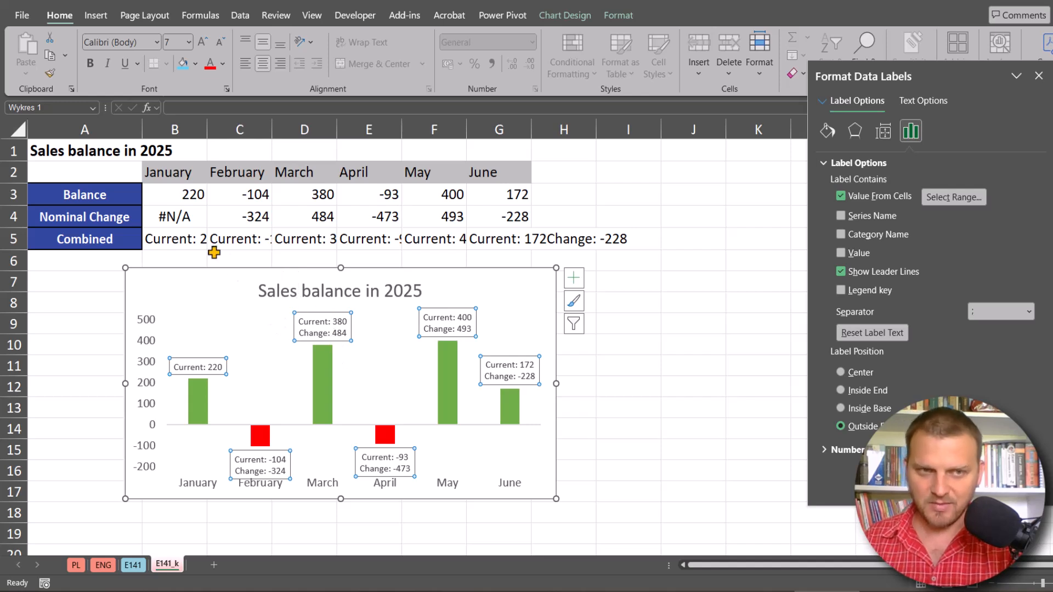
{"action": "left_click", "coordinate": [185, 240]}
{"action": "key", "text": "F2"}
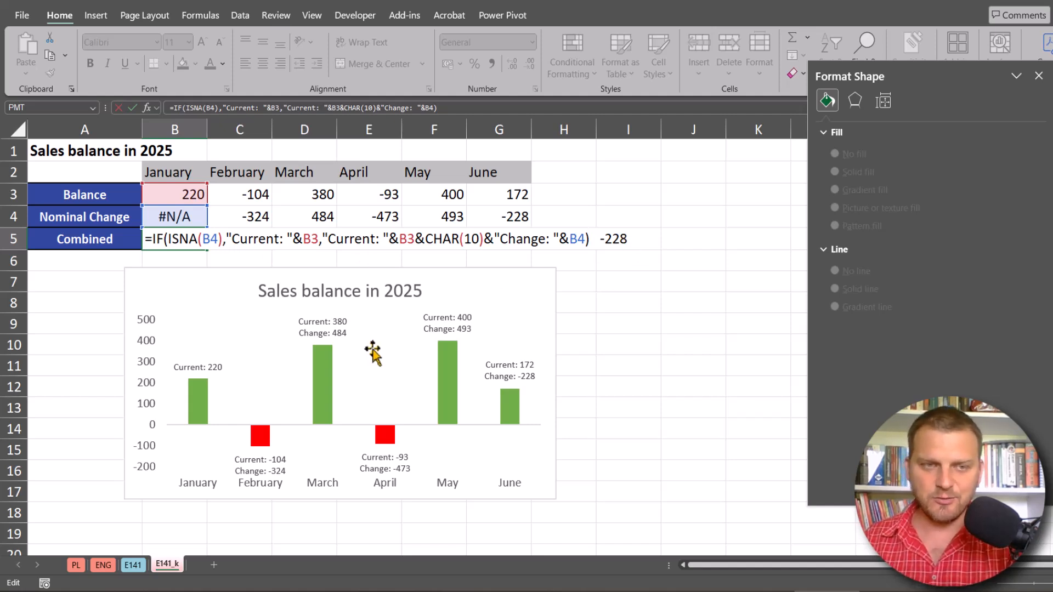
{"action": "key", "text": "Escape"}
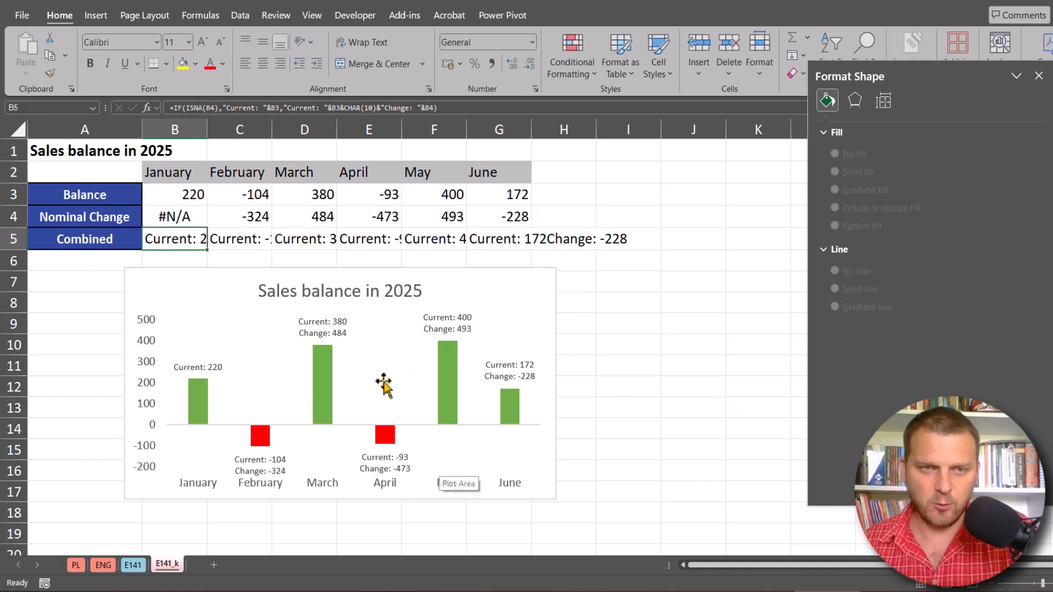
{"action": "left_click", "coordinate": [335, 329]}
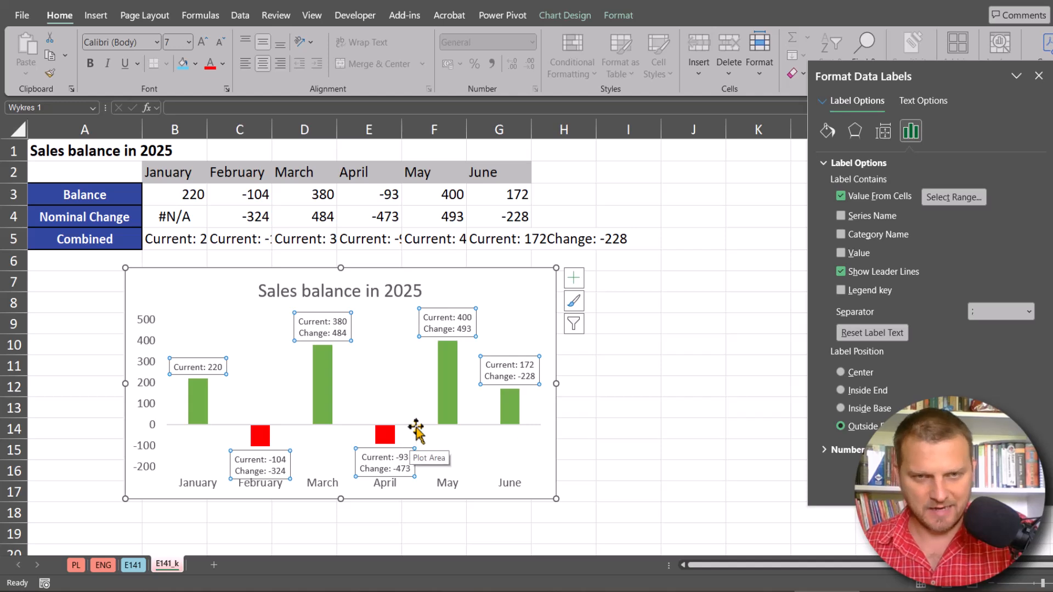